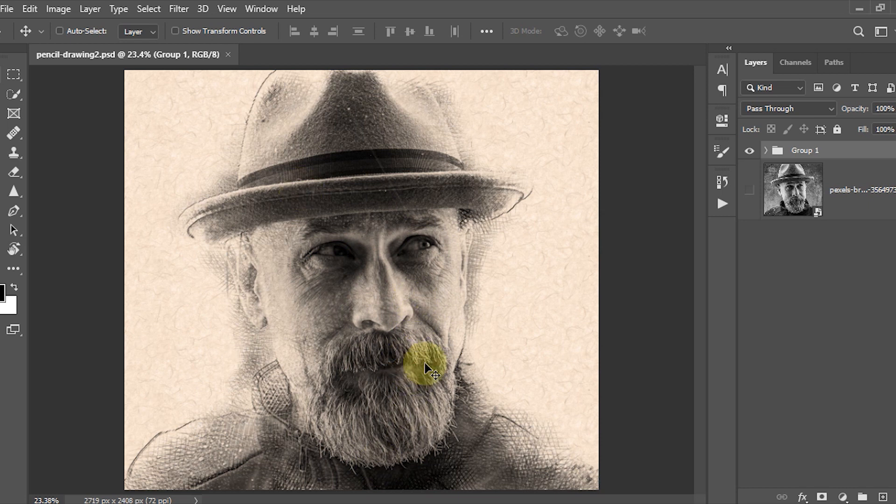
Step: Compare the original photo with the finished pencil drawing by showing the photo layer alone and restoring the group
alt+click(748, 189)
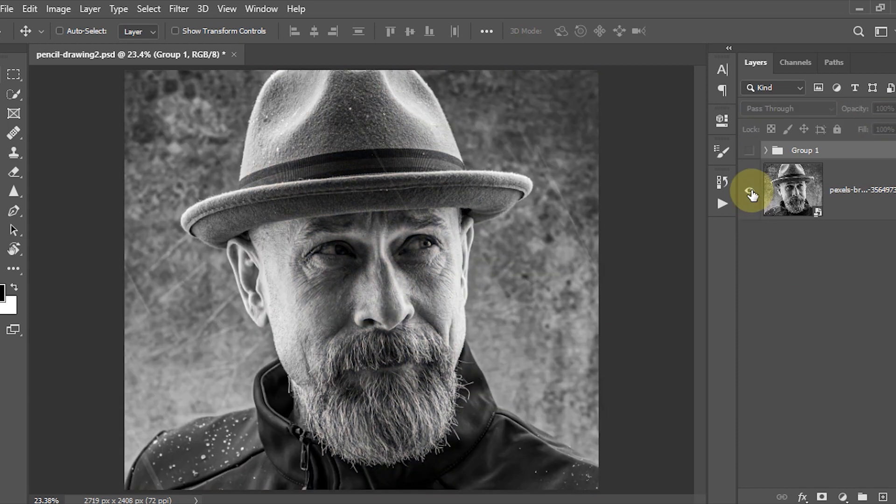
alt+click(749, 190)
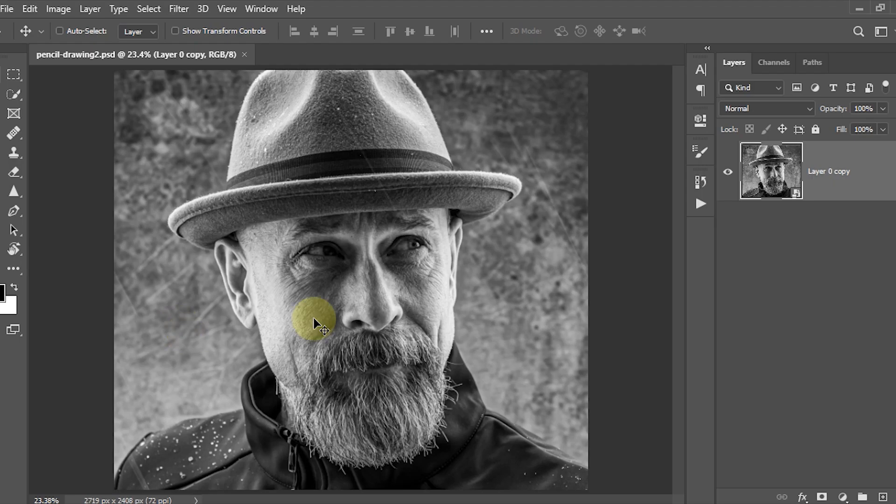
Step: Mask out the portrait's background using Select Subject and convert the masked layer to a smart object
click(14, 96)
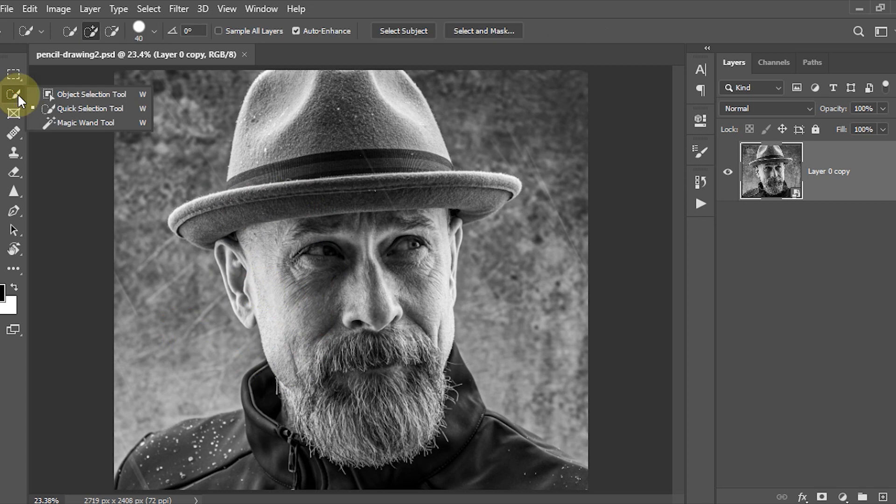
click(63, 107)
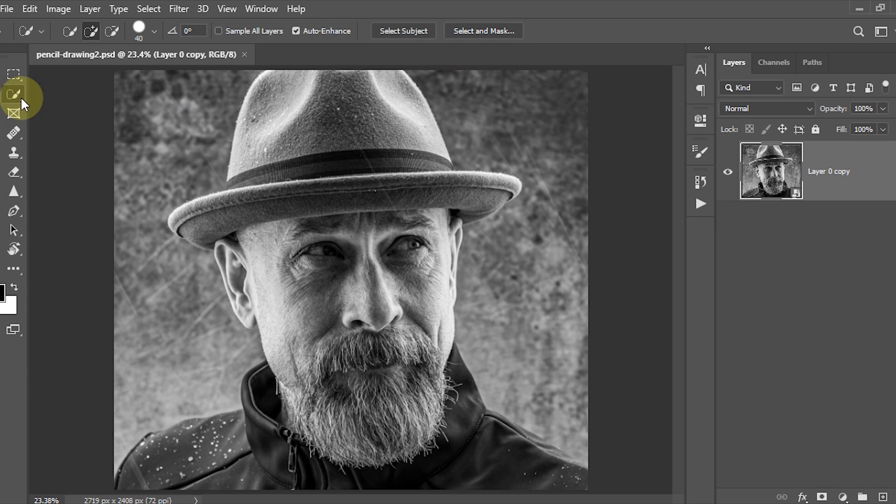
click(405, 30)
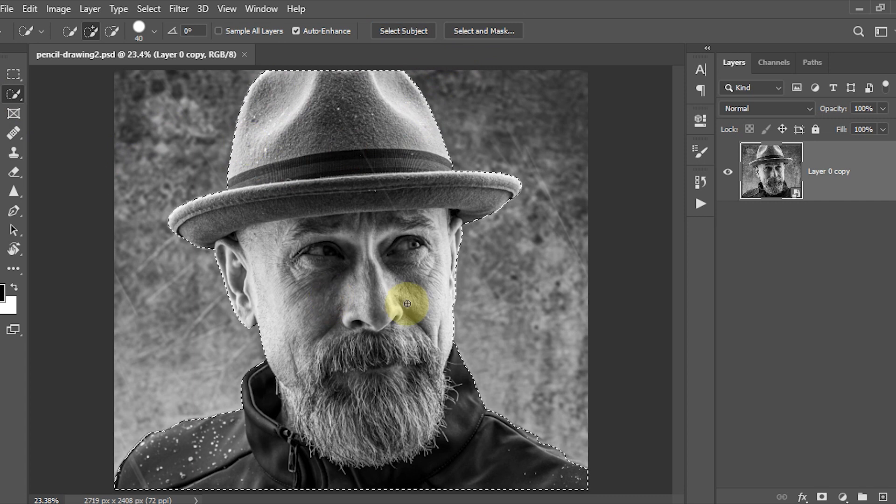
click(822, 496)
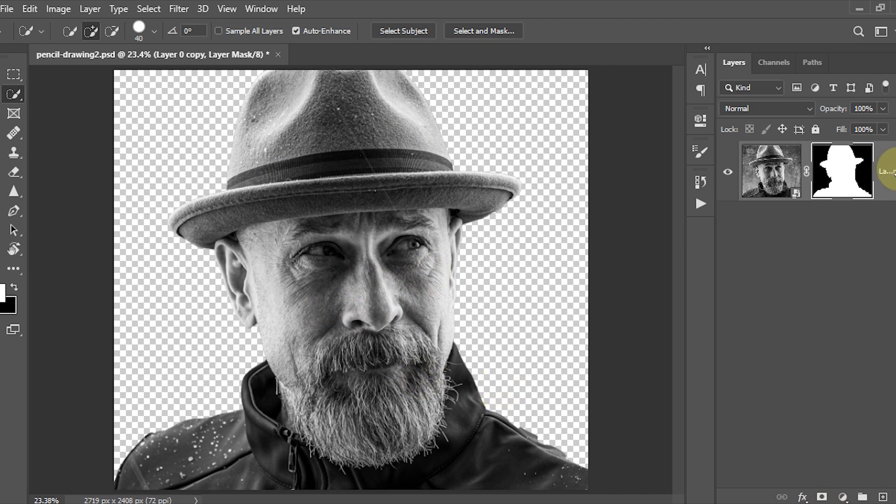
right_click(886, 169)
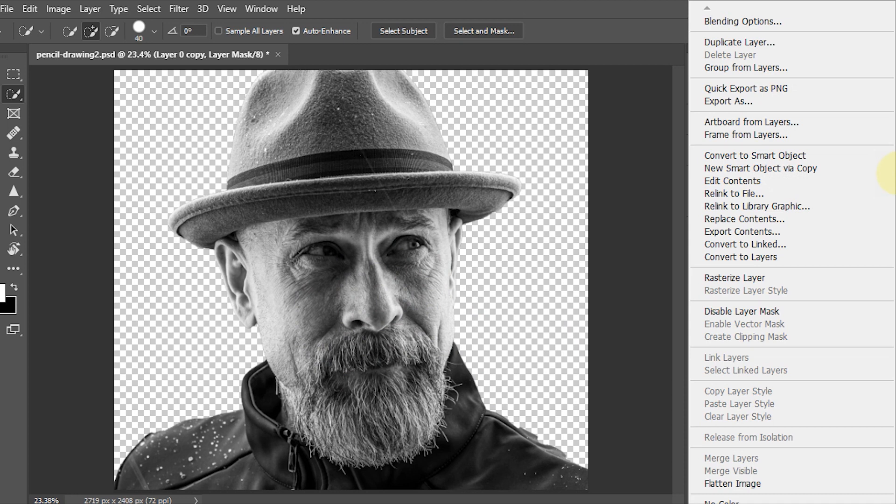
click(770, 156)
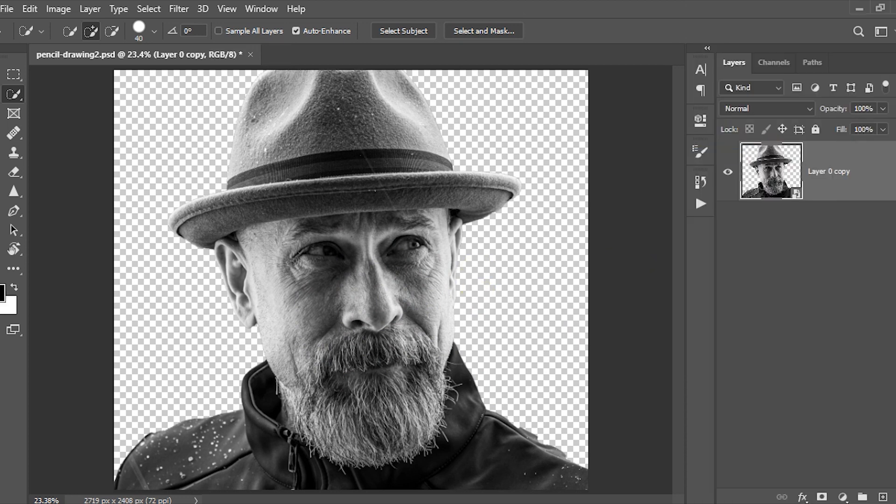
Step: Add a black-filled layer beneath the cut-out portrait and combine both layers into one smart object
click(883, 496)
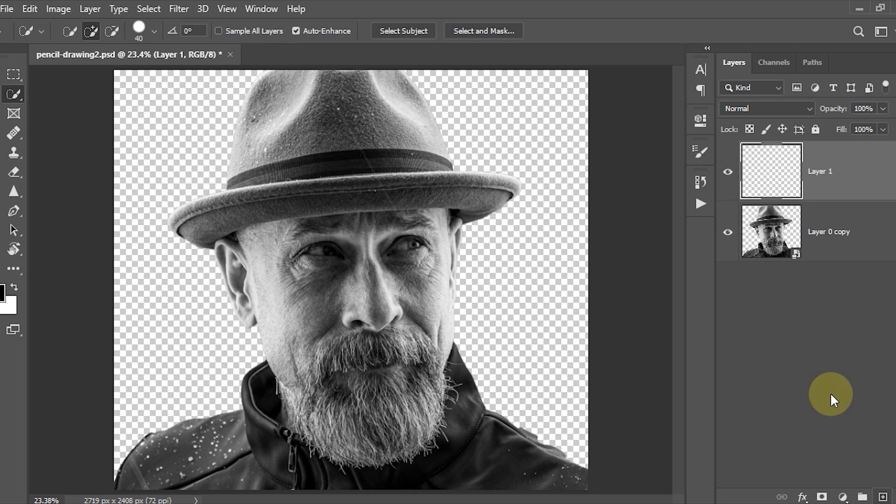
drag(759, 178, 787, 297)
key(alt+BackSpace)
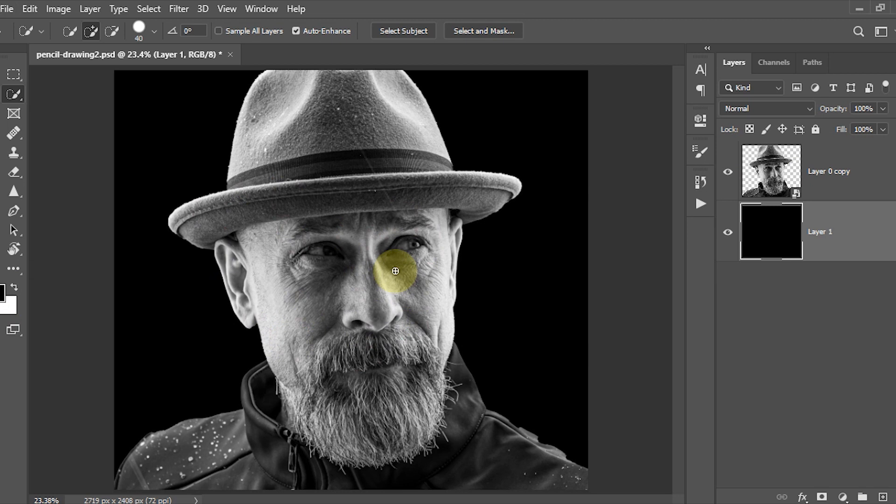
shift+click(780, 169)
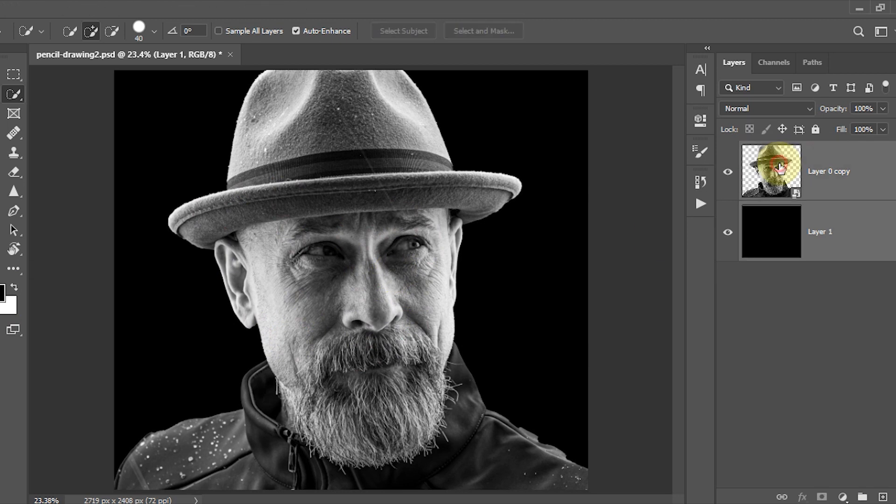
right_click(892, 173)
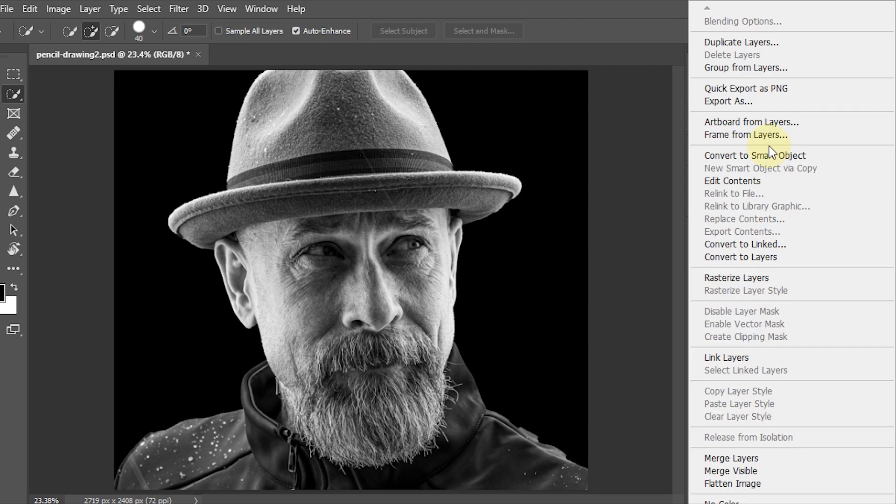
click(778, 157)
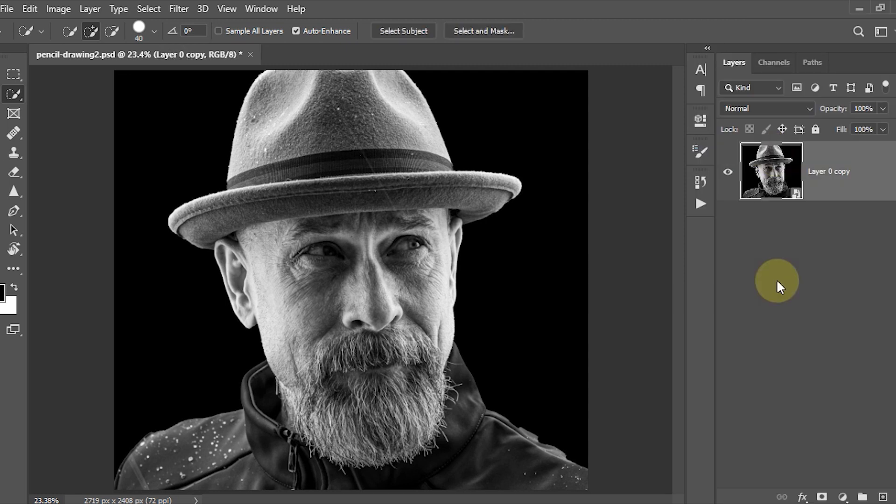
Step: Make a New Smart Object via Copy of the portrait, and hide the black layer inside the lower smart object, saving and closing its contents
right_click(852, 177)
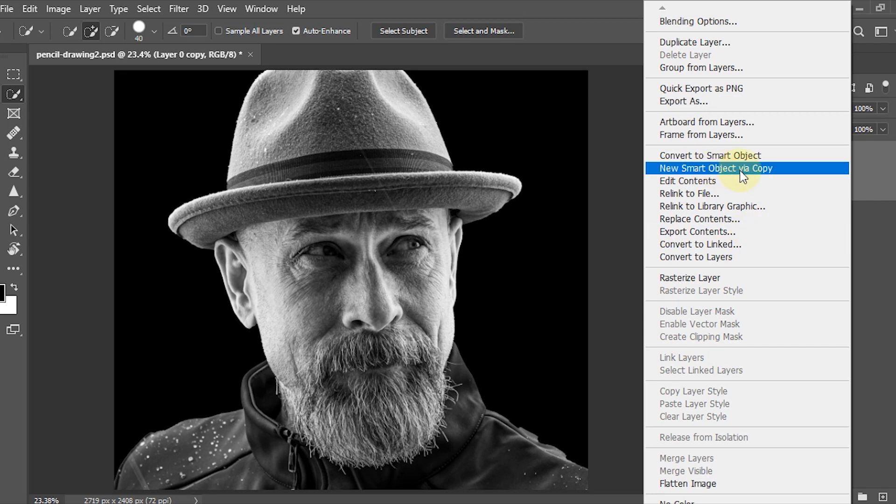
click(749, 170)
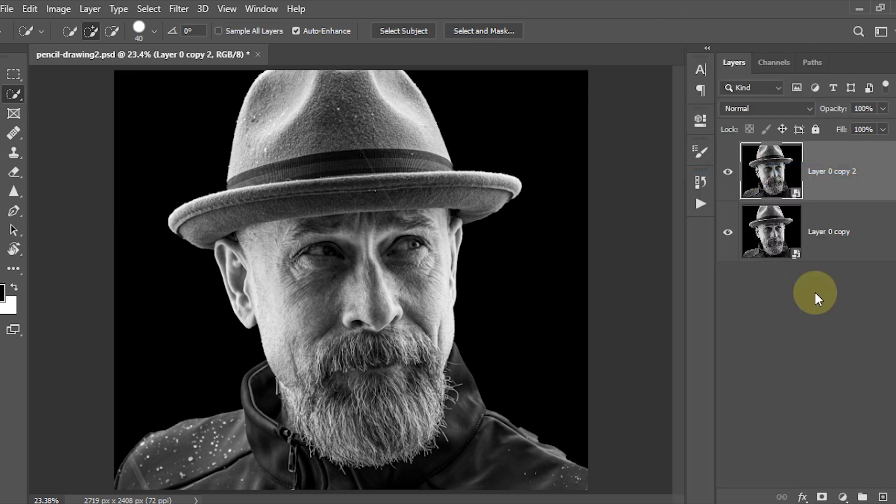
double_click(777, 244)
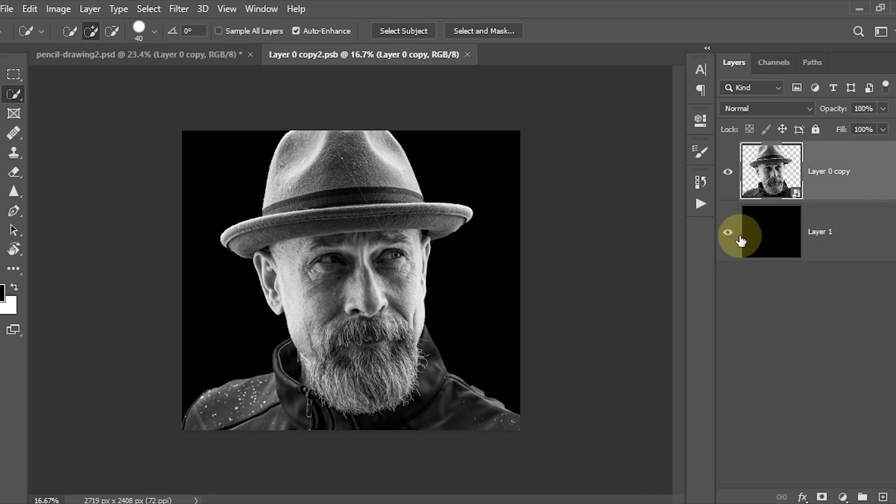
click(728, 233)
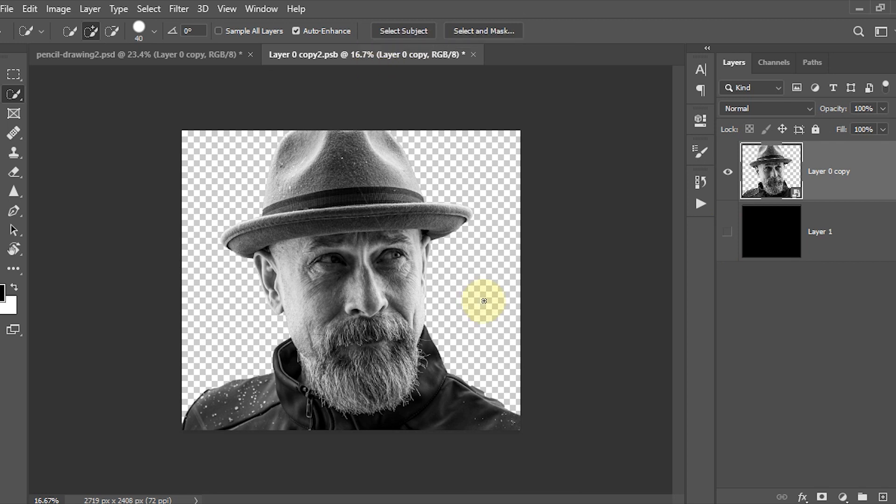
key(ctrl+s)
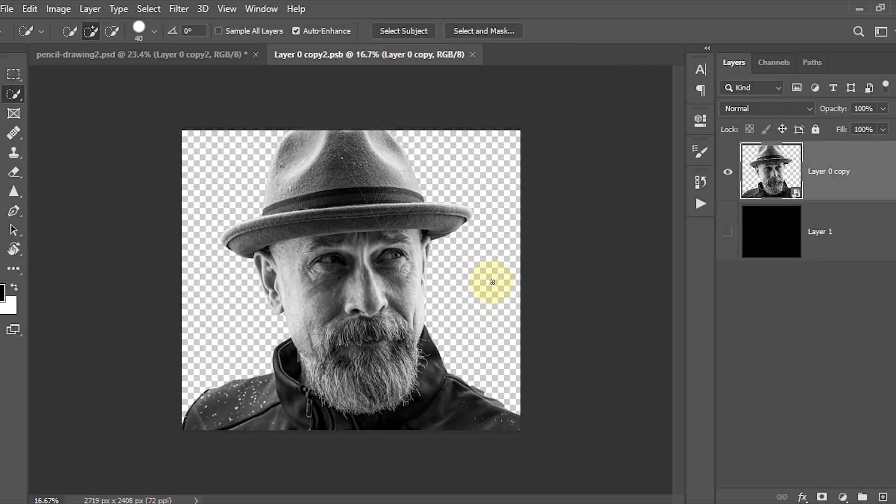
click(472, 55)
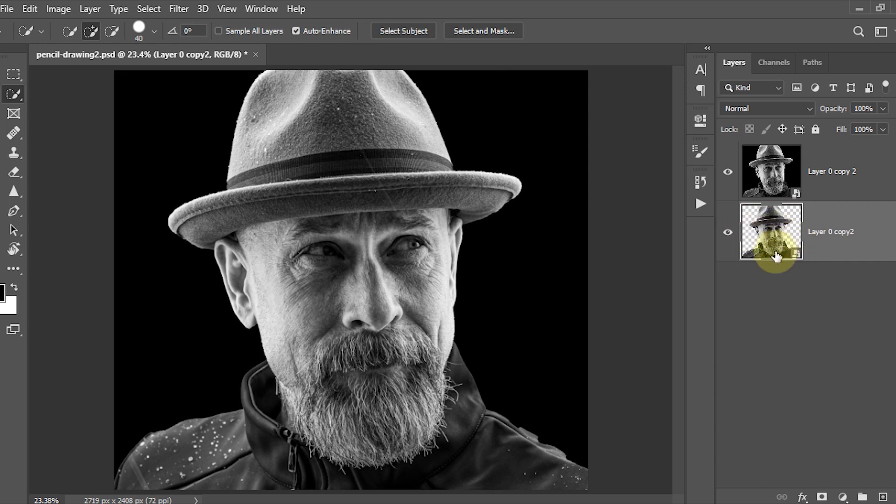
Step: Create a new layer at the top of the stack and add a cream paper Pattern fill at 100% scale
click(883, 496)
drag(771, 234, 766, 144)
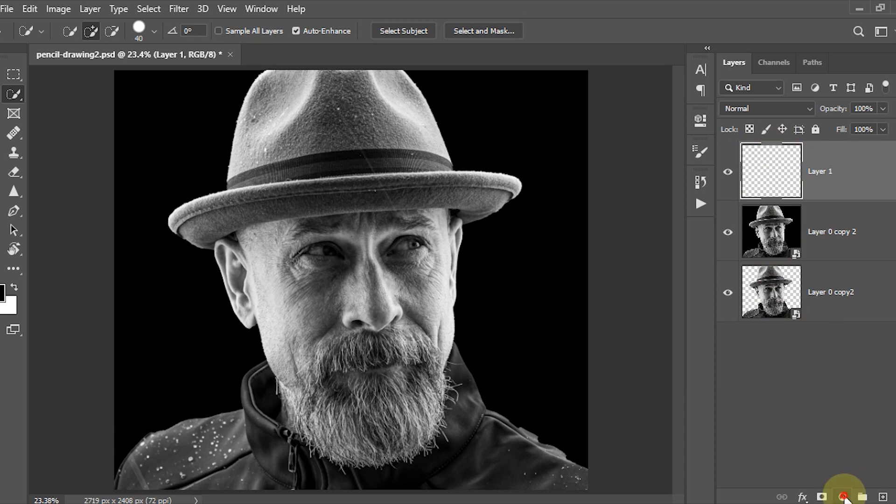
click(843, 497)
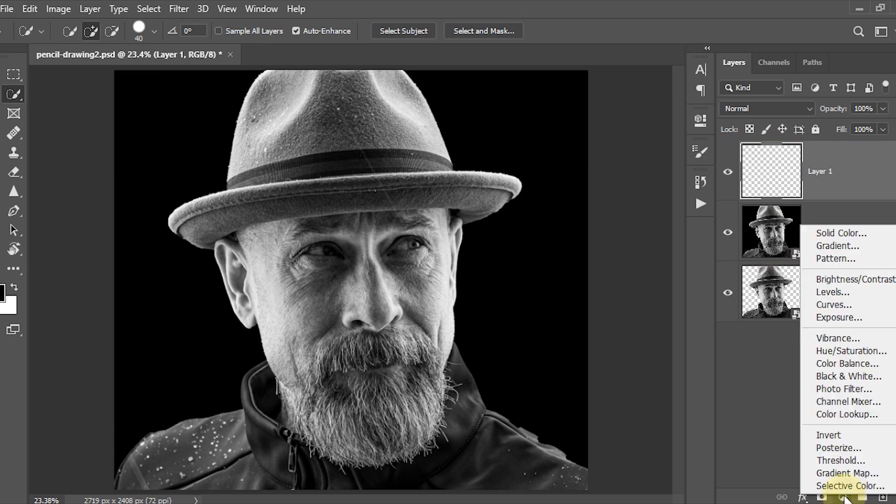
click(849, 259)
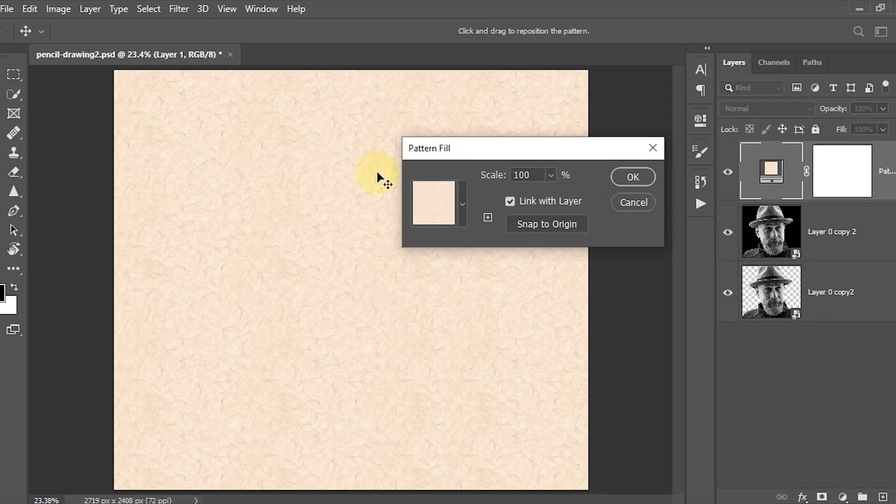
click(631, 176)
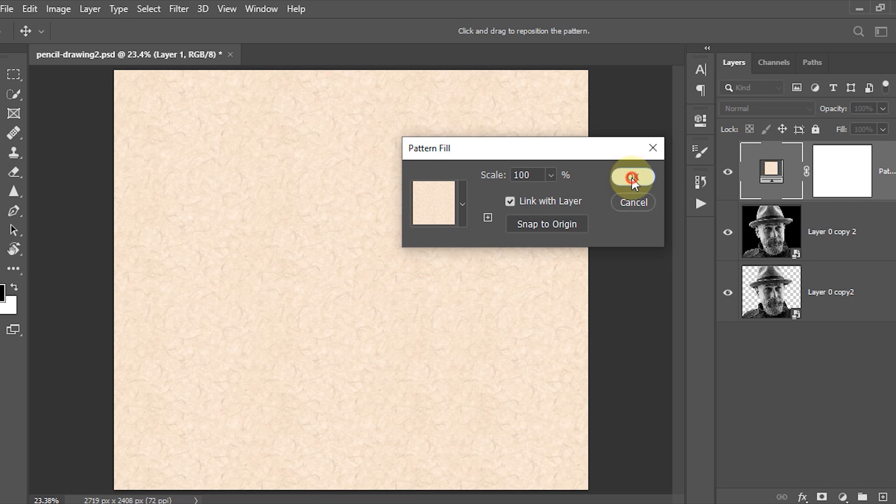
Step: Convert the Pattern Fill 1 layer to a smart object and set its blend mode to Multiply
right_click(889, 171)
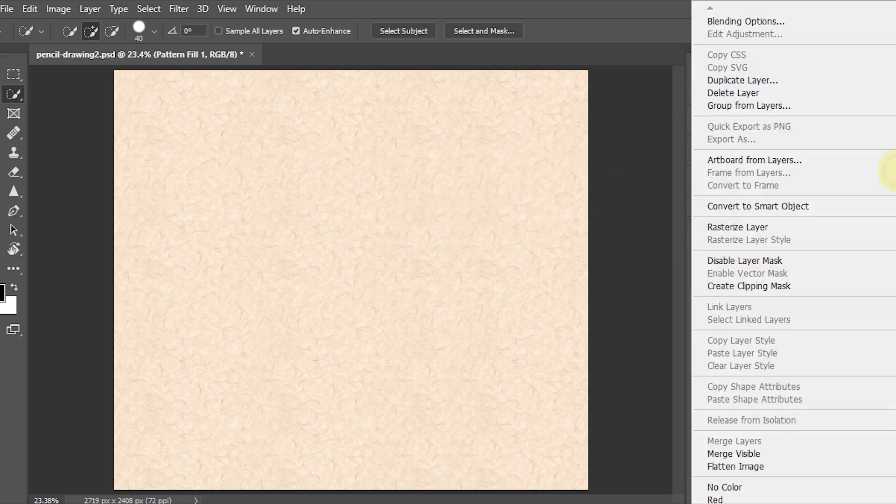
click(775, 211)
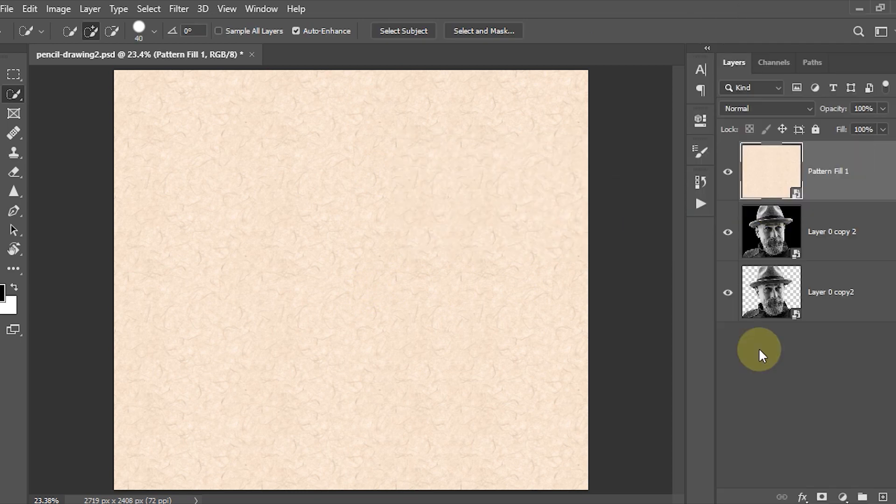
click(808, 104)
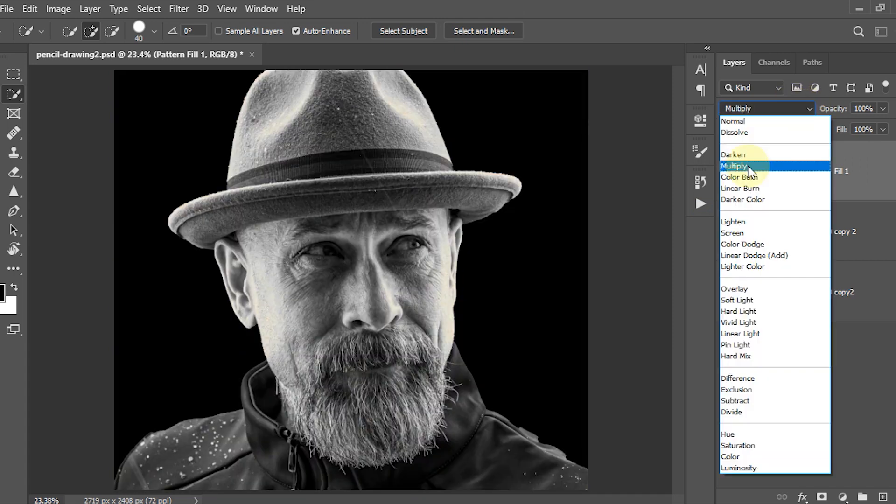
click(747, 167)
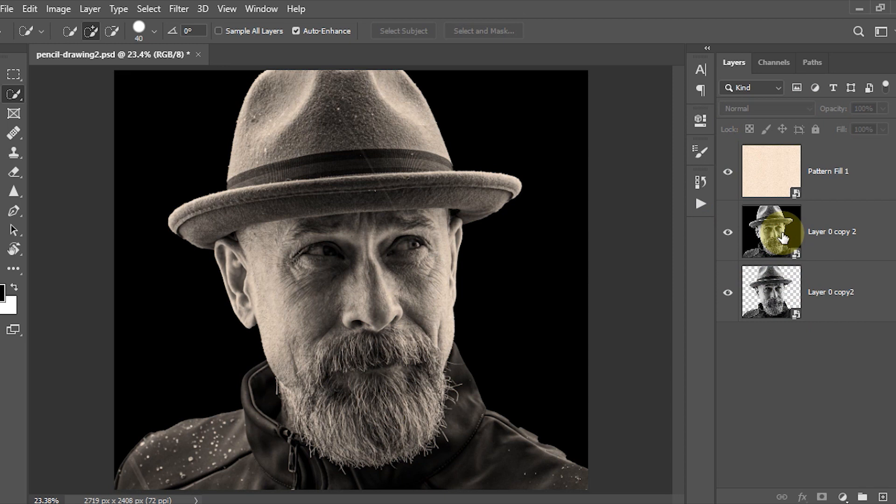
Step: Add a Black & White adjustment layer with the Default preset directly above Layer 0 copy 2
click(783, 238)
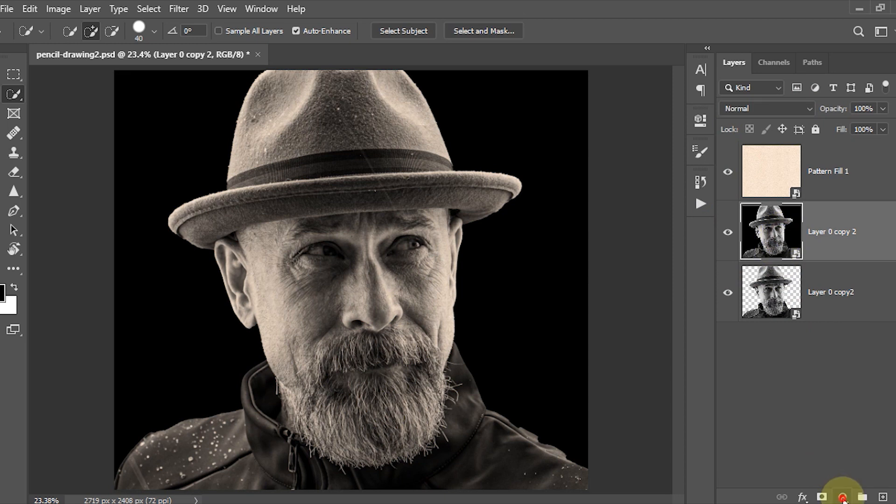
click(843, 498)
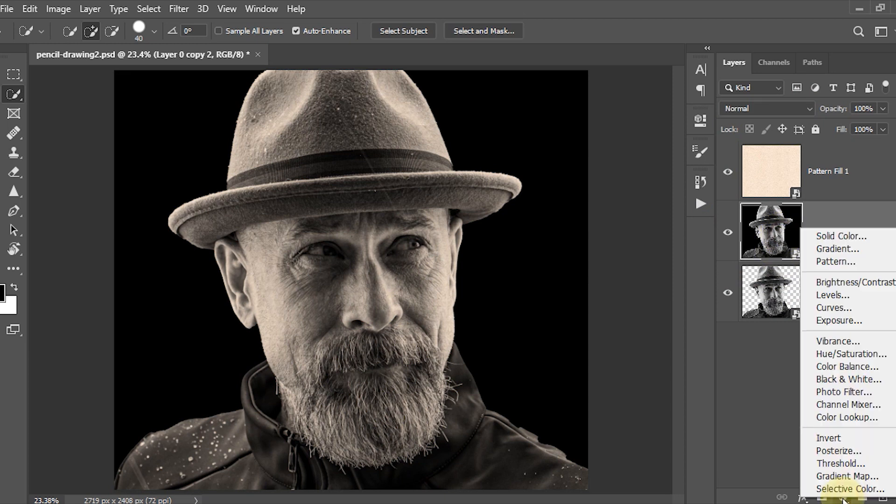
click(847, 380)
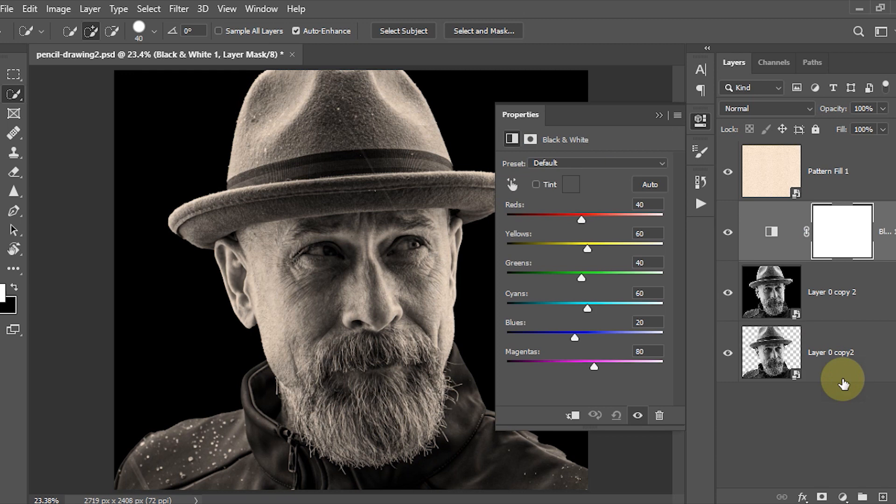
click(659, 115)
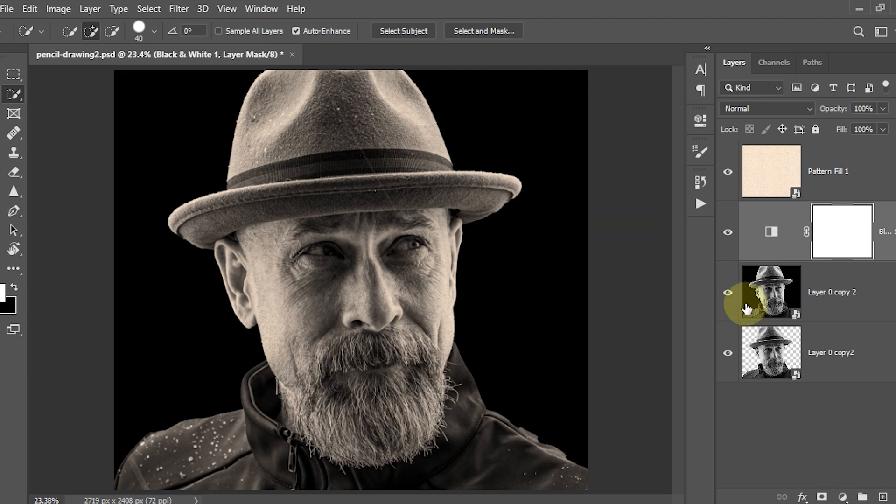
Step: Hide Layer 0 copy 2, add a black layer mask to the transparent-background Layer 0 copy2, and save the document
click(728, 293)
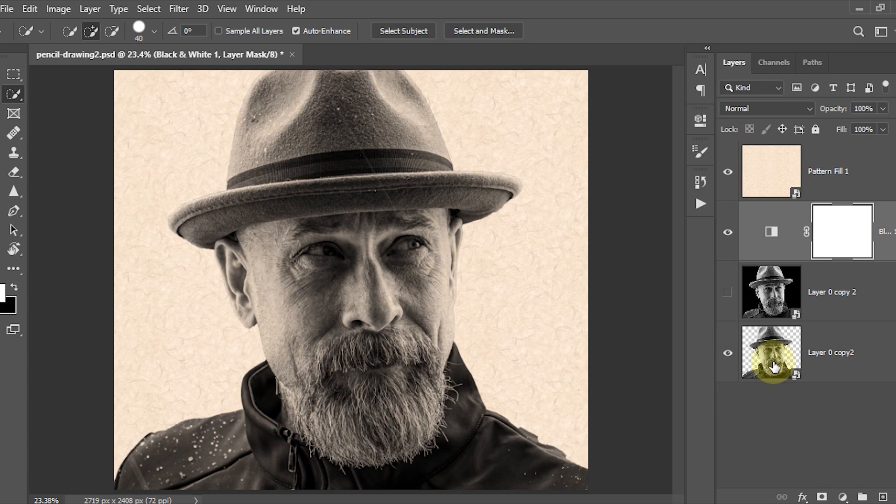
click(772, 353)
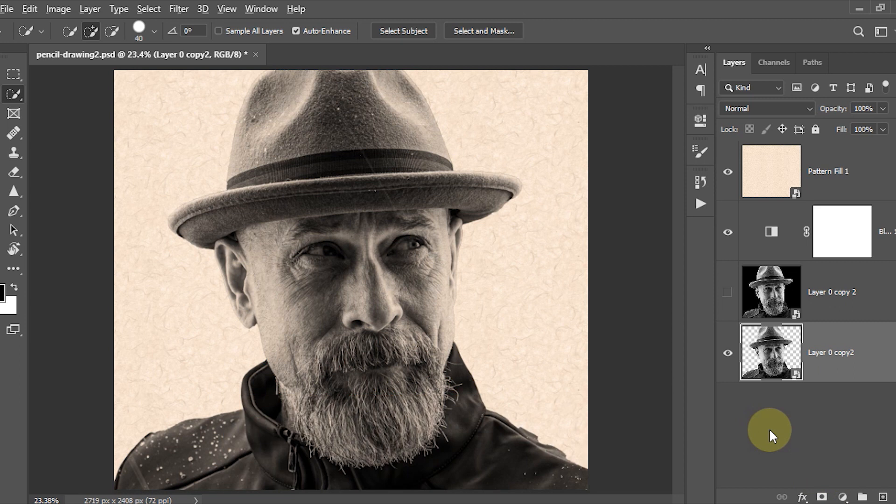
alt+click(822, 497)
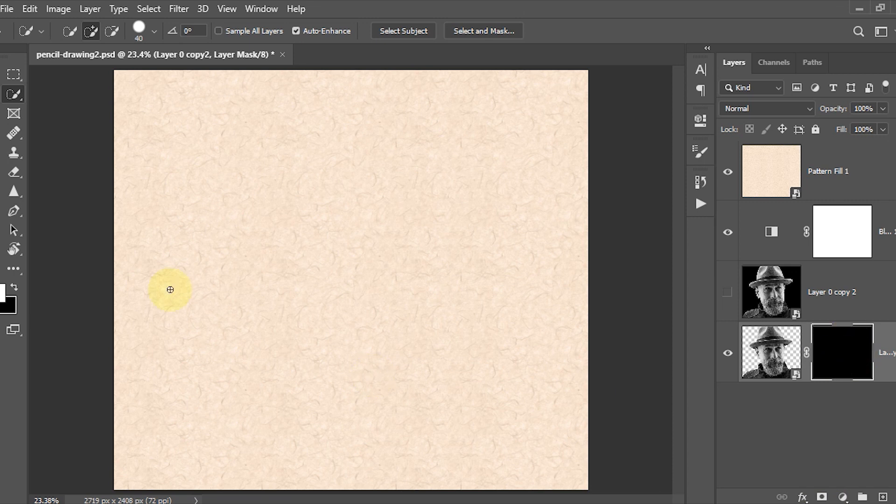
key(ctrl+s)
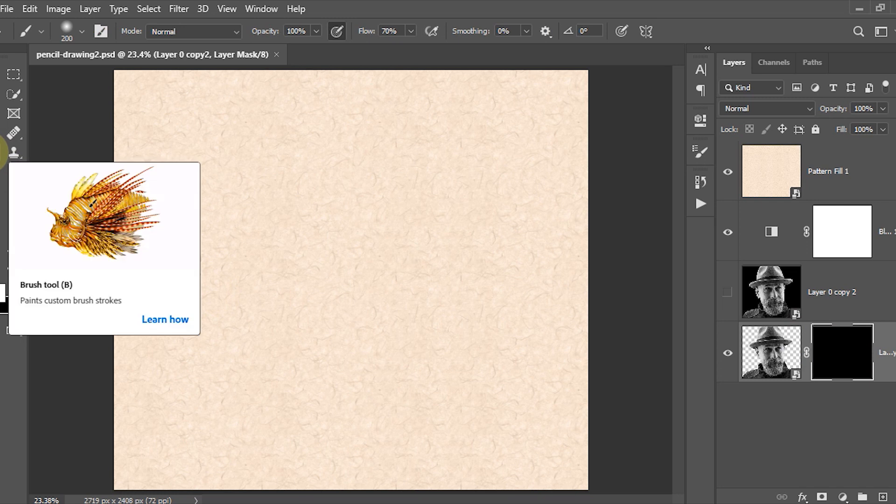
Step: Choose the Crosshatch 1 brush from the 20 Cross Hatch Scatter Brushes set and set its size to 275 px
click(82, 31)
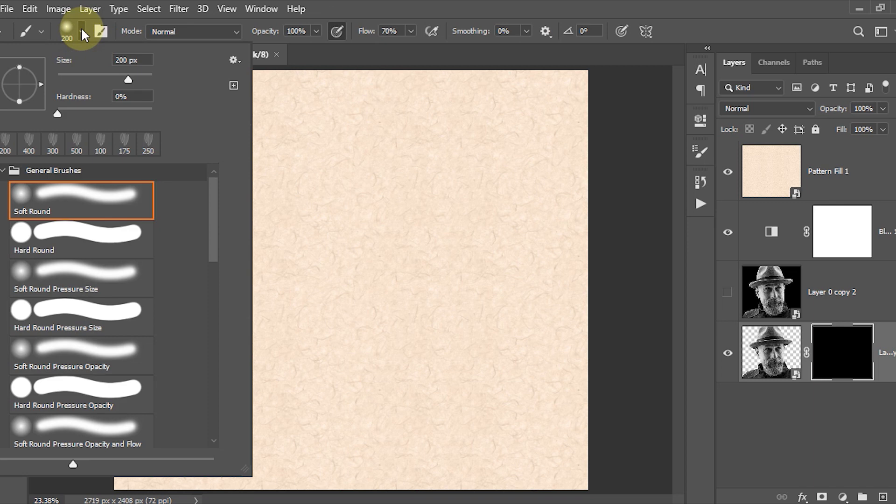
drag(216, 207, 211, 415)
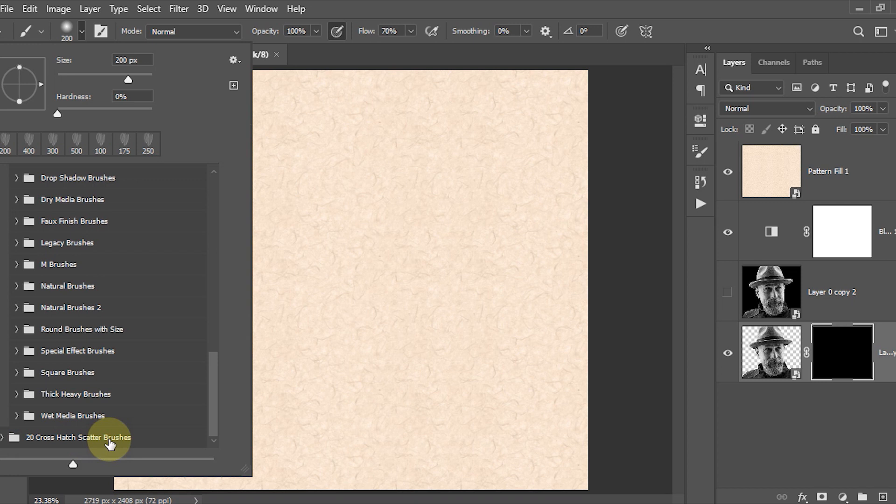
click(2, 437)
scroll(215, 327, down, 10)
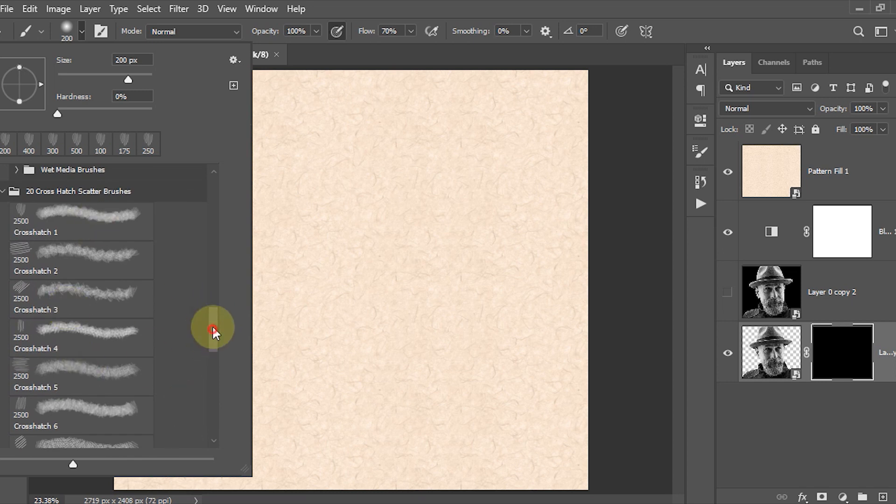
drag(213, 329, 213, 322)
click(93, 279)
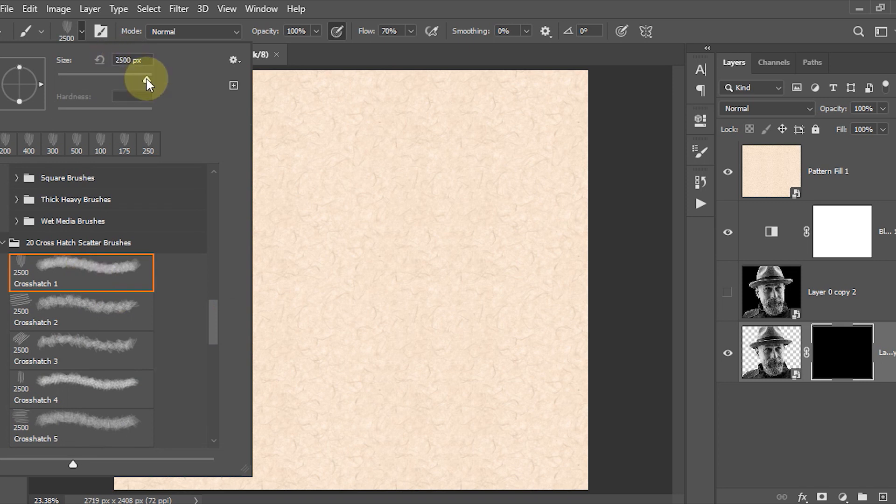
mouse_move(145, 78)
mouse_down()
mouse_move(116, 79)
mouse_move(132, 77)
mouse_up()
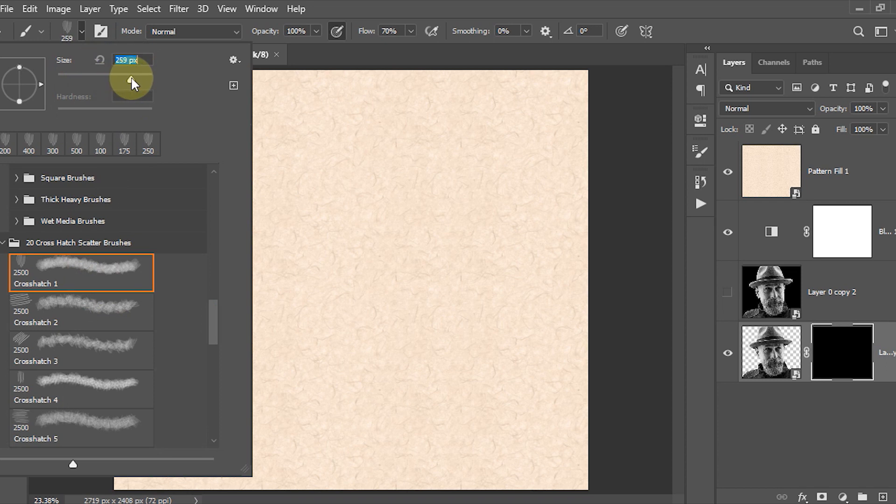
click(123, 60)
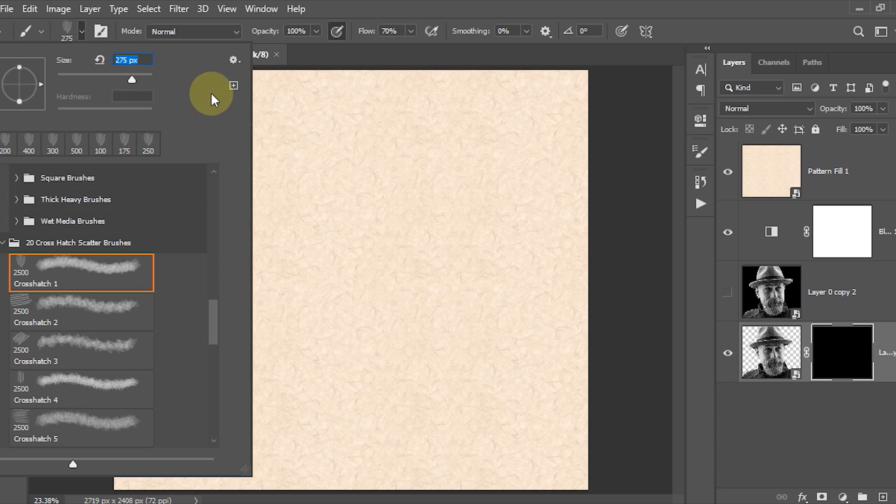
key(Return)
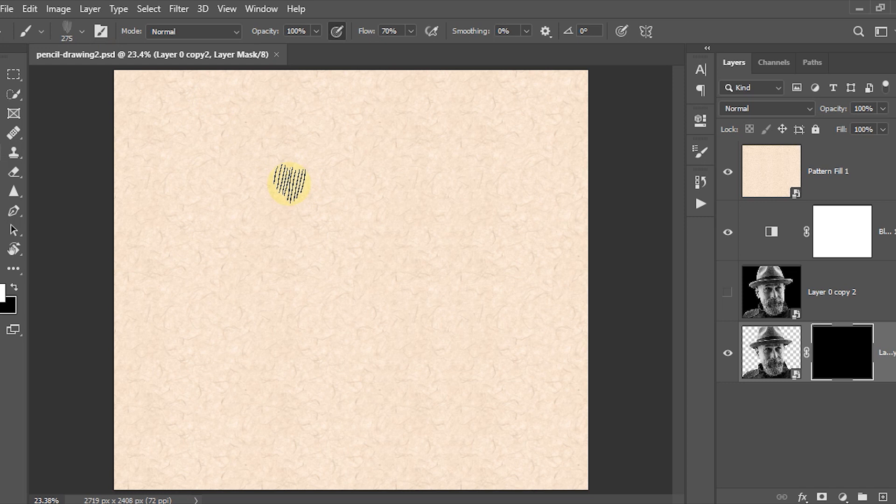
Step: Set the crosshatch brush size to 400 px and its opacity to 40%
key(bracketright)
key(bracketright)
key(bracketright)
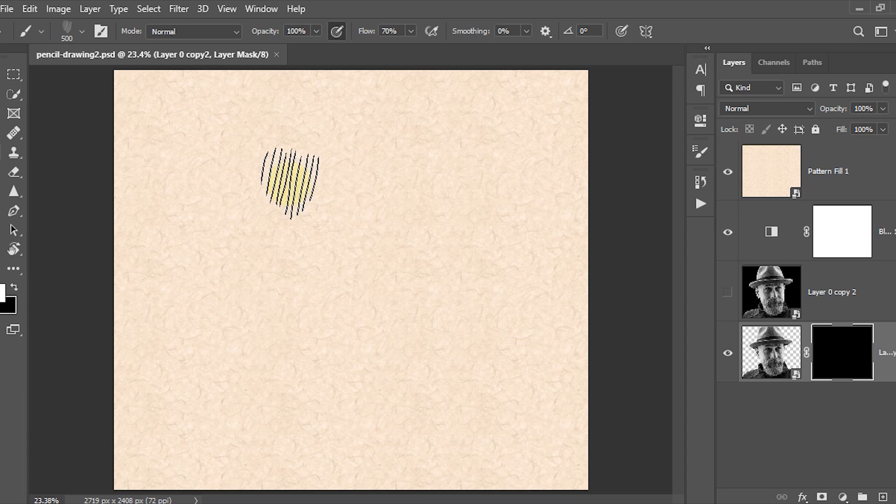
key(bracketleft)
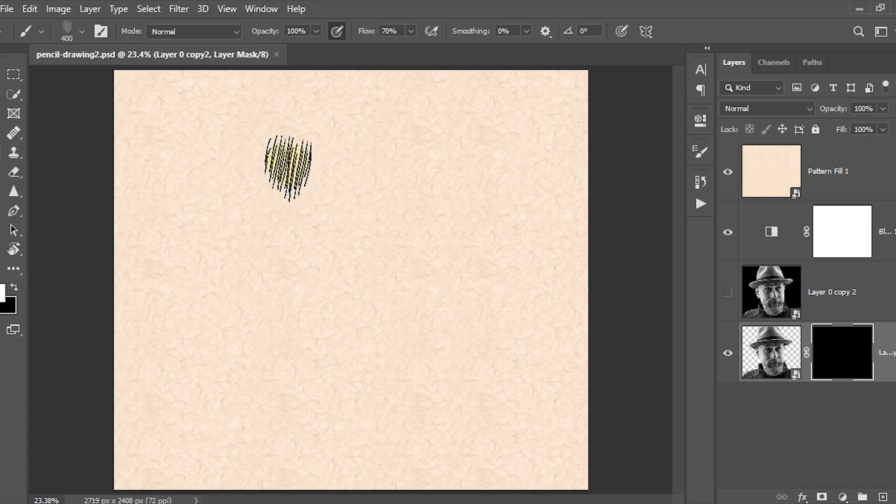
click(304, 31)
text(40)
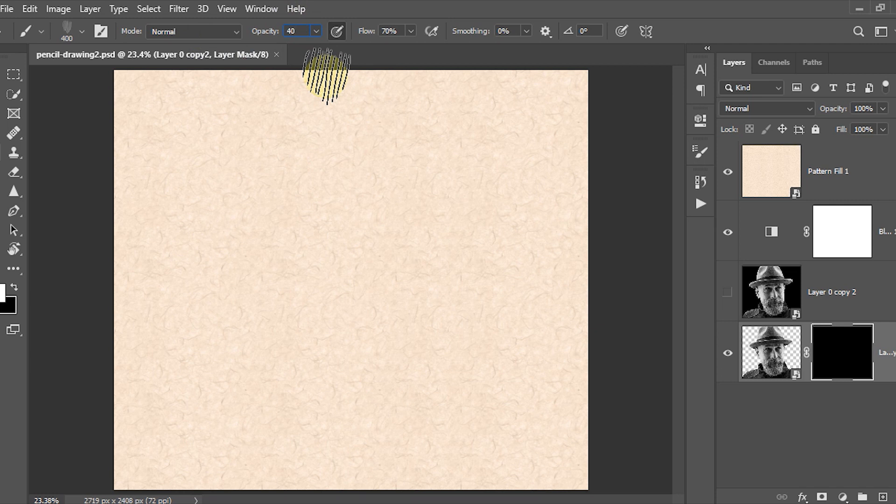
key(Return)
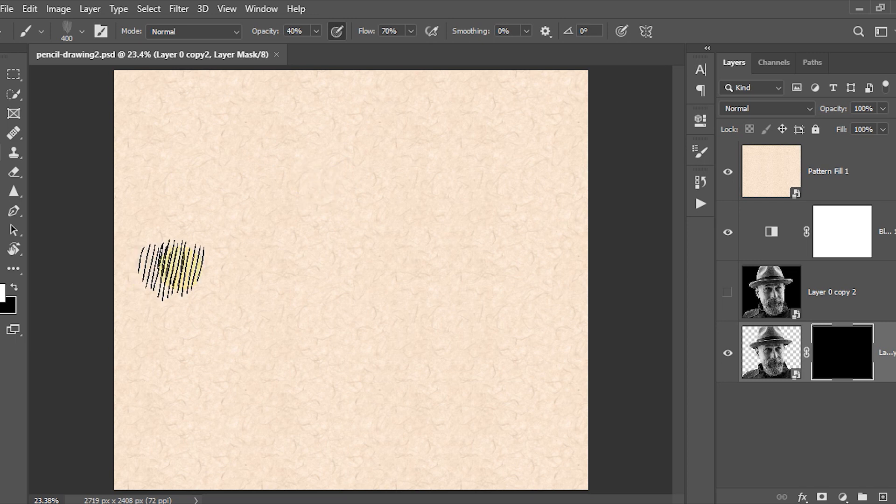
Step: Paint white cross-hatching on the Layer 0 copy2 mask to reveal the man's hat, face, beard and jacket
click(4, 301)
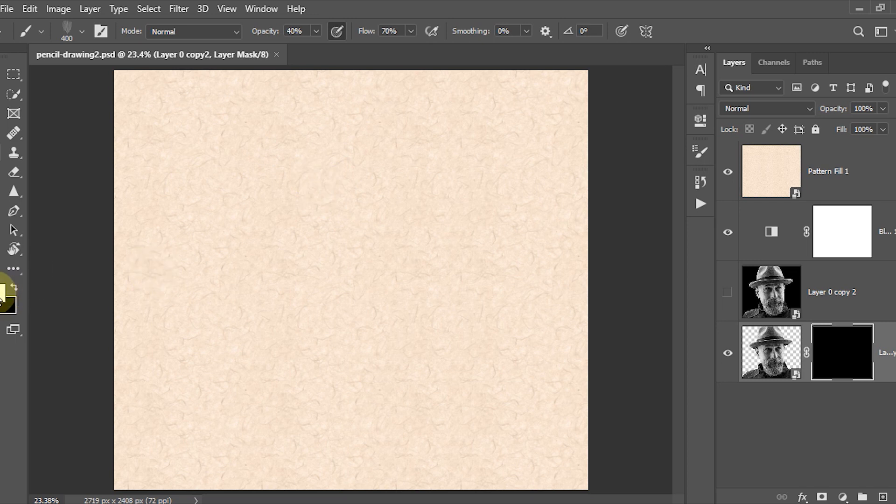
click(562, 412)
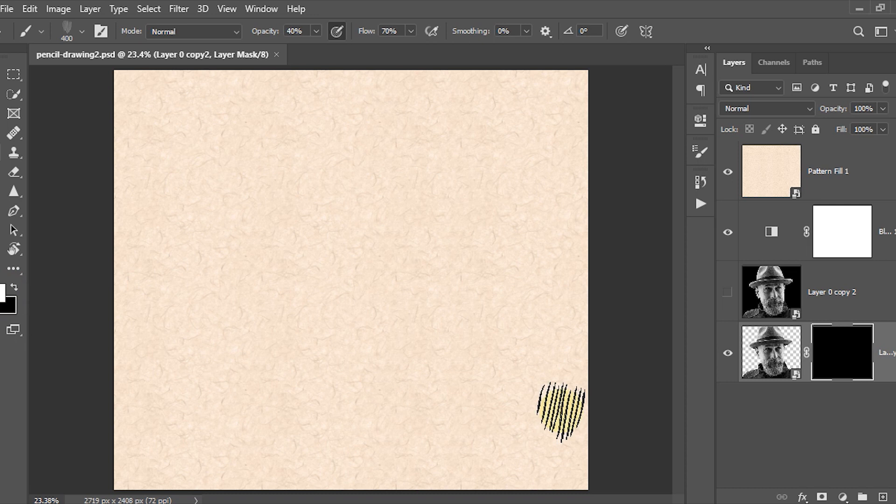
click(847, 366)
click(9, 336)
click(2, 293)
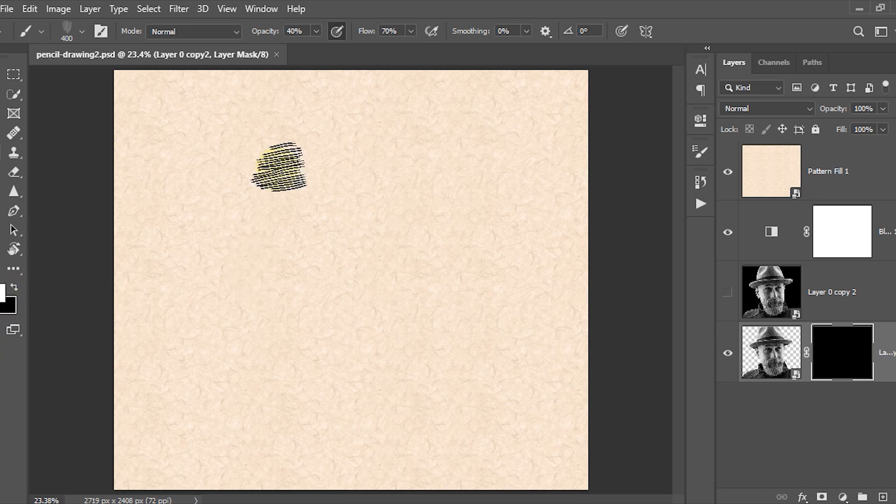
mouse_move(276, 161)
mouse_down()
mouse_move(329, 170)
mouse_move(306, 248)
mouse_move(335, 293)
mouse_move(334, 323)
mouse_move(310, 368)
mouse_move(361, 343)
mouse_move(351, 154)
mouse_move(384, 309)
mouse_move(420, 355)
mouse_move(369, 309)
mouse_move(398, 245)
mouse_move(350, 145)
mouse_move(412, 145)
mouse_move(411, 171)
mouse_move(308, 135)
mouse_move(271, 193)
mouse_move(299, 233)
mouse_move(286, 262)
mouse_move(287, 318)
mouse_move(308, 353)
mouse_move(275, 324)
mouse_move(307, 381)
mouse_move(230, 439)
mouse_move(249, 415)
mouse_move(246, 433)
mouse_move(316, 470)
mouse_move(278, 479)
mouse_move(340, 406)
mouse_move(358, 451)
mouse_move(396, 441)
mouse_move(364, 374)
mouse_move(375, 385)
mouse_move(414, 386)
mouse_move(412, 398)
mouse_move(452, 438)
mouse_move(452, 476)
mouse_move(457, 463)
mouse_move(479, 470)
mouse_move(350, 471)
mouse_move(409, 477)
mouse_move(349, 314)
mouse_move(364, 280)
mouse_move(406, 260)
mouse_move(386, 247)
mouse_move(410, 200)
mouse_move(431, 279)
mouse_move(396, 366)
mouse_move(406, 424)
mouse_move(486, 480)
mouse_move(456, 426)
mouse_move(180, 479)
mouse_move(230, 470)
mouse_move(290, 420)
mouse_move(259, 380)
mouse_move(324, 396)
mouse_move(256, 266)
mouse_move(259, 215)
mouse_move(210, 156)
mouse_move(280, 191)
mouse_move(250, 186)
mouse_move(168, 206)
mouse_move(230, 200)
mouse_move(292, 133)
mouse_move(321, 117)
mouse_move(396, 120)
mouse_move(404, 136)
mouse_move(424, 124)
mouse_move(420, 164)
mouse_move(416, 130)
mouse_move(429, 136)
mouse_move(396, 140)
mouse_move(492, 167)
mouse_move(474, 176)
mouse_move(419, 266)
mouse_move(370, 320)
mouse_move(412, 362)
mouse_up()
mouse_move(400, 301)
mouse_down()
mouse_move(343, 335)
mouse_move(260, 280)
mouse_move(384, 329)
mouse_move(330, 280)
mouse_move(360, 365)
mouse_move(326, 376)
mouse_move(424, 309)
mouse_move(350, 404)
mouse_move(427, 359)
mouse_move(379, 427)
mouse_move(325, 440)
mouse_move(375, 402)
mouse_move(347, 440)
mouse_move(385, 454)
mouse_move(395, 394)
mouse_move(357, 427)
mouse_move(396, 435)
mouse_move(407, 418)
mouse_move(342, 442)
mouse_move(314, 437)
mouse_move(338, 449)
mouse_move(380, 448)
mouse_move(377, 398)
mouse_move(347, 423)
mouse_move(345, 445)
mouse_move(386, 436)
mouse_move(353, 412)
mouse_move(387, 341)
mouse_move(358, 296)
mouse_move(375, 260)
mouse_move(348, 244)
mouse_move(320, 253)
mouse_move(377, 245)
mouse_move(393, 216)
mouse_move(371, 189)
mouse_move(229, 205)
mouse_move(457, 187)
mouse_move(370, 174)
mouse_move(380, 170)
mouse_move(358, 123)
mouse_move(320, 104)
mouse_move(320, 124)
mouse_move(300, 145)
mouse_move(194, 210)
mouse_move(377, 175)
mouse_move(376, 236)
mouse_move(273, 256)
mouse_move(327, 240)
mouse_move(411, 359)
mouse_move(399, 472)
mouse_move(458, 422)
mouse_move(474, 371)
mouse_move(250, 414)
mouse_move(462, 410)
mouse_move(430, 254)
mouse_move(406, 195)
mouse_move(374, 374)
mouse_move(462, 483)
mouse_up()
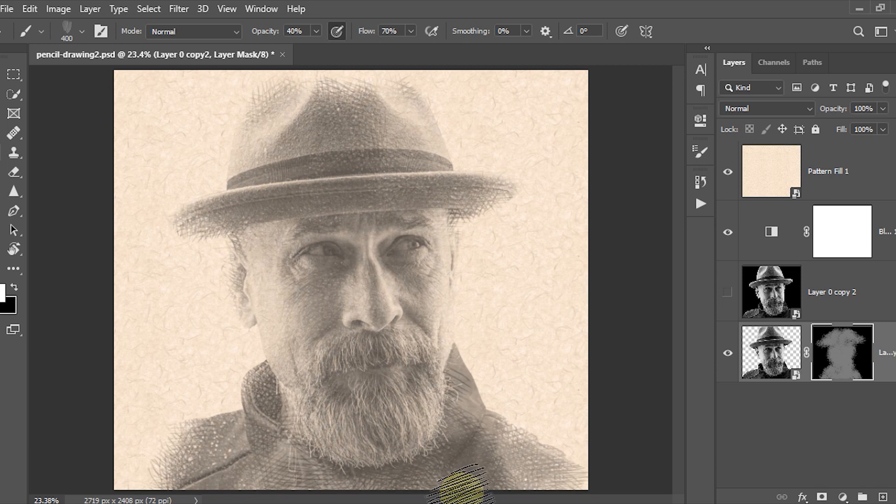
Step: Reduce the brush to 250 px, build up the hat, face and beard on the mask with more strokes, and set the opacity to 70%
key(bracketleft)
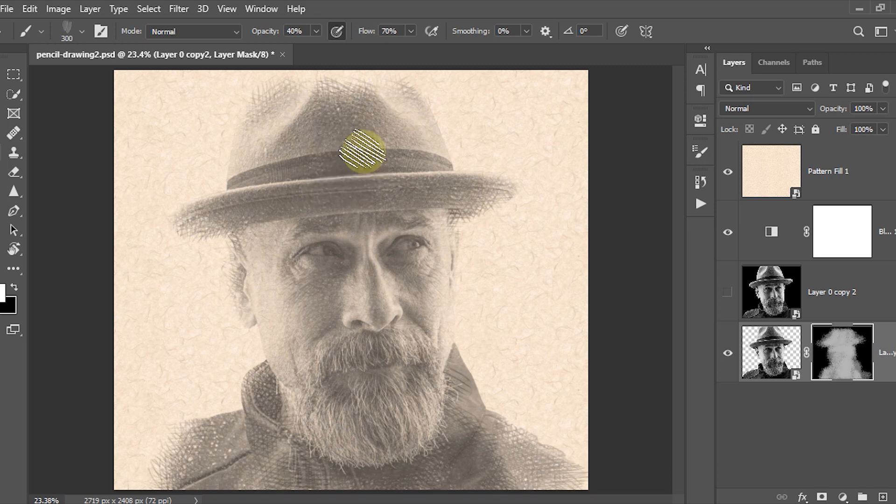
key(bracketleft)
mouse_move(385, 162)
mouse_down()
mouse_move(260, 200)
mouse_move(376, 216)
mouse_move(371, 345)
mouse_move(336, 280)
mouse_move(260, 414)
mouse_move(340, 390)
mouse_move(340, 360)
mouse_move(415, 350)
mouse_move(426, 396)
mouse_move(356, 410)
mouse_move(391, 390)
mouse_move(350, 423)
mouse_move(376, 428)
mouse_move(360, 448)
mouse_move(324, 432)
mouse_move(385, 472)
mouse_up()
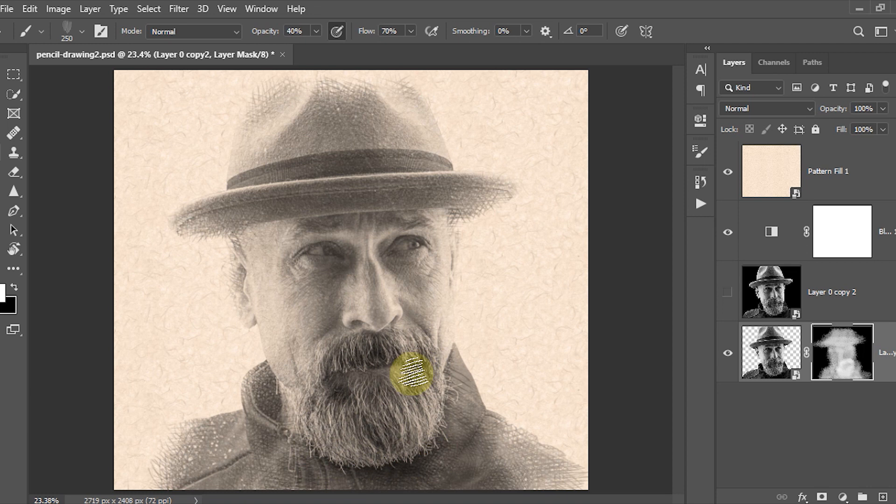
mouse_move(413, 196)
mouse_down()
mouse_move(436, 240)
mouse_move(306, 176)
mouse_move(382, 93)
mouse_up()
key(7)
key(x)
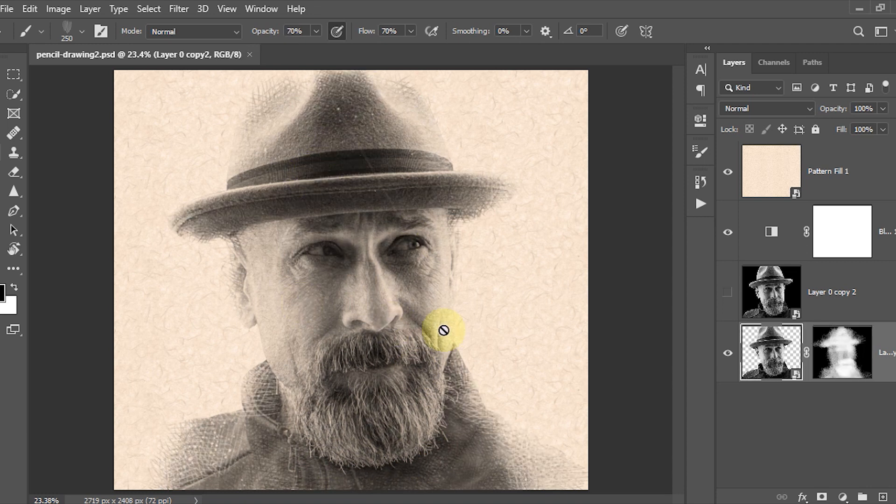
Step: Make Layer 0 copy 2 visible and set its blend mode to Multiply
click(769, 329)
click(761, 298)
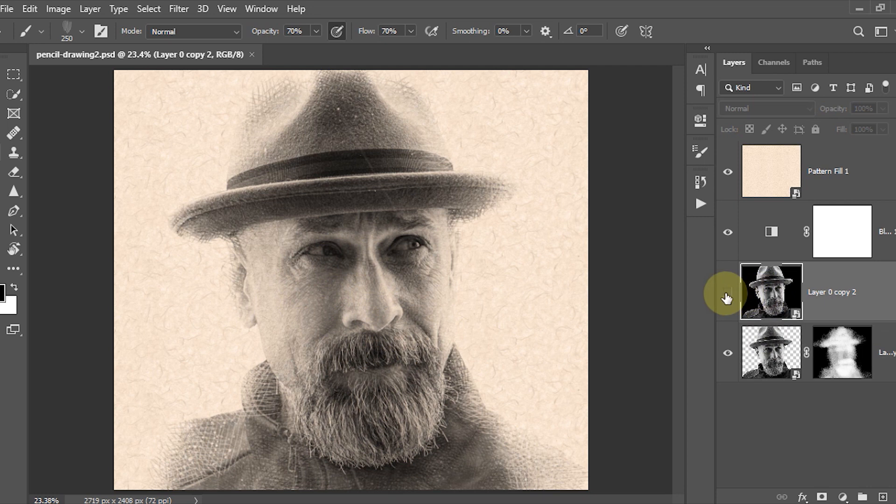
click(727, 299)
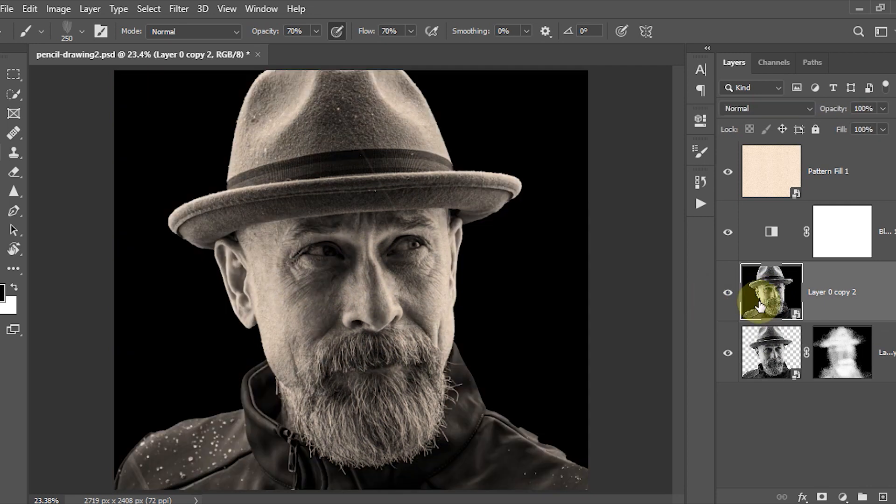
click(809, 107)
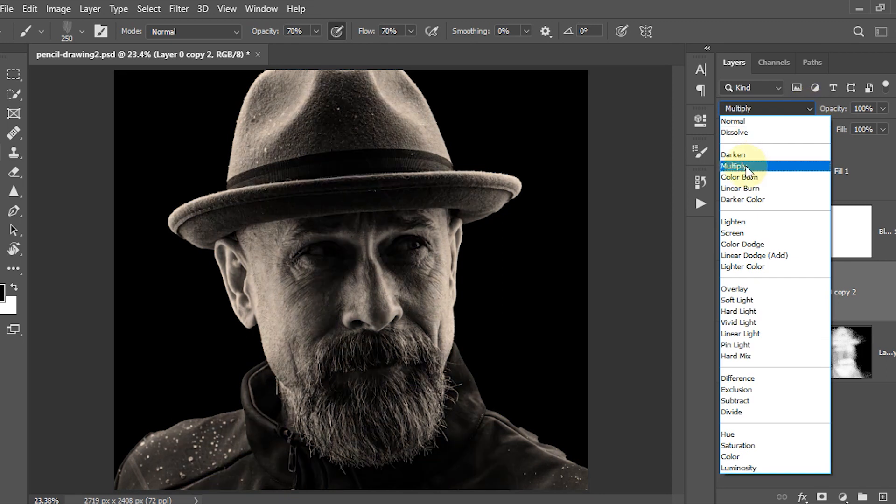
click(747, 167)
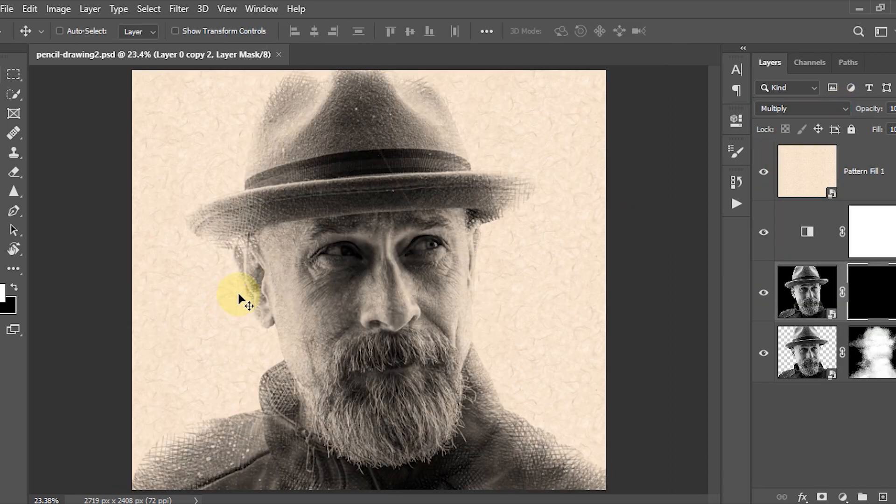
Step: Paint white cross-hatching along the man's outline on the Layer 0 copy 2 mask, first at 30% and again at 40% opacity
key(b)
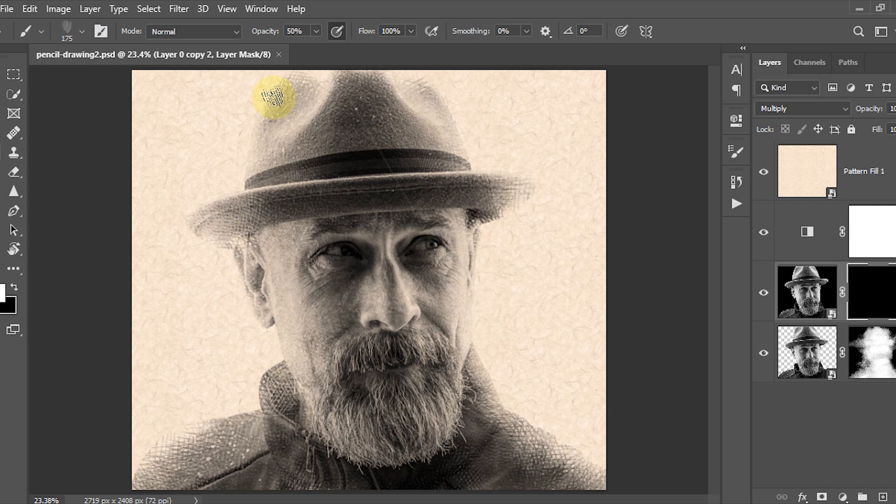
click(295, 32)
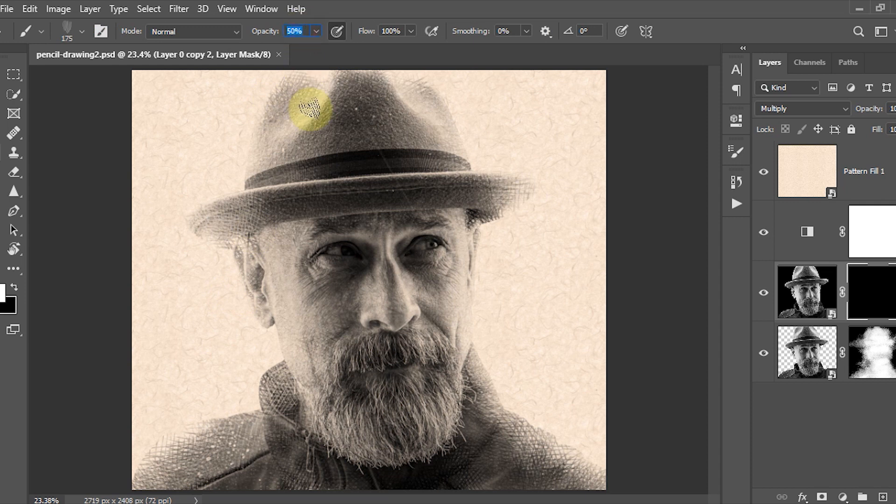
text(30)
key(Return)
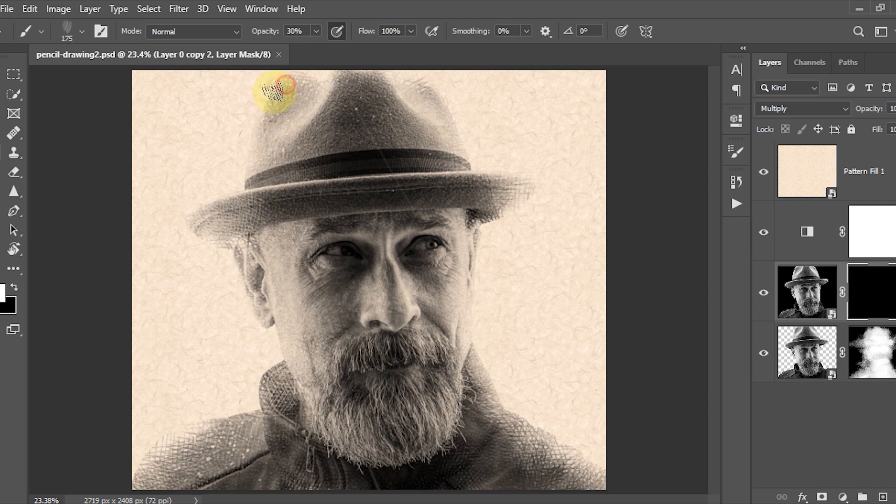
mouse_move(253, 140)
mouse_down()
mouse_move(236, 196)
mouse_move(202, 204)
mouse_move(202, 235)
mouse_move(238, 278)
mouse_move(236, 299)
mouse_move(250, 301)
mouse_move(241, 413)
mouse_move(145, 483)
mouse_up()
mouse_move(602, 476)
mouse_down()
mouse_move(482, 371)
mouse_move(482, 266)
mouse_move(524, 194)
mouse_move(462, 122)
mouse_move(267, 80)
mouse_move(296, 216)
mouse_up()
key(4)
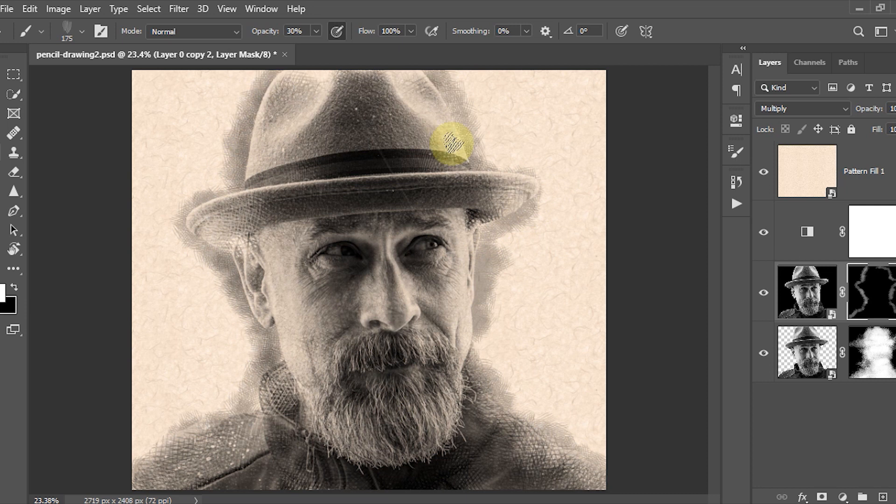
mouse_move(248, 406)
mouse_down()
mouse_move(247, 379)
mouse_move(427, 76)
mouse_move(466, 168)
mouse_move(484, 258)
mouse_move(474, 366)
mouse_move(526, 426)
mouse_move(558, 368)
mouse_up()
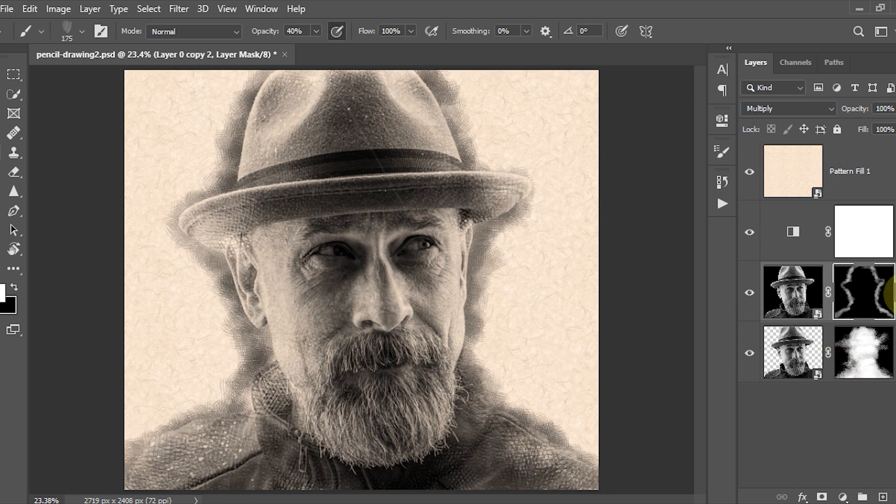
Step: Duplicate Layer 0 copy 2 as a new independent smart object via copy
right_click(831, 368)
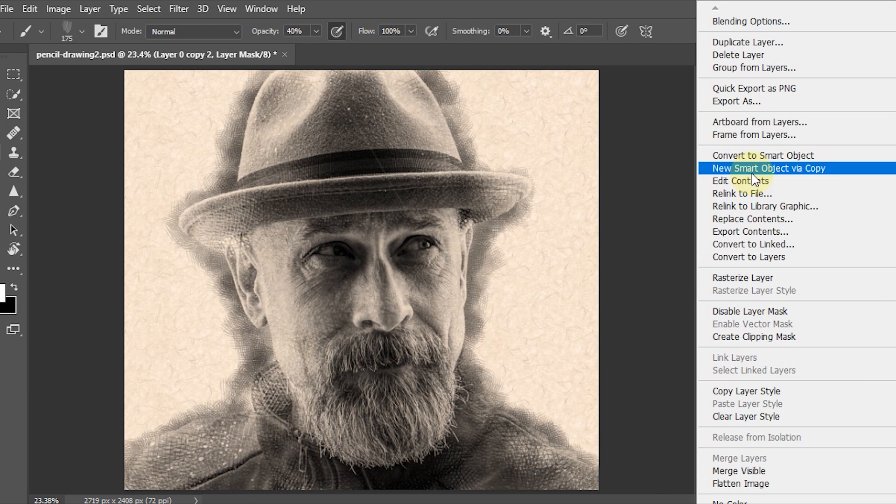
click(800, 169)
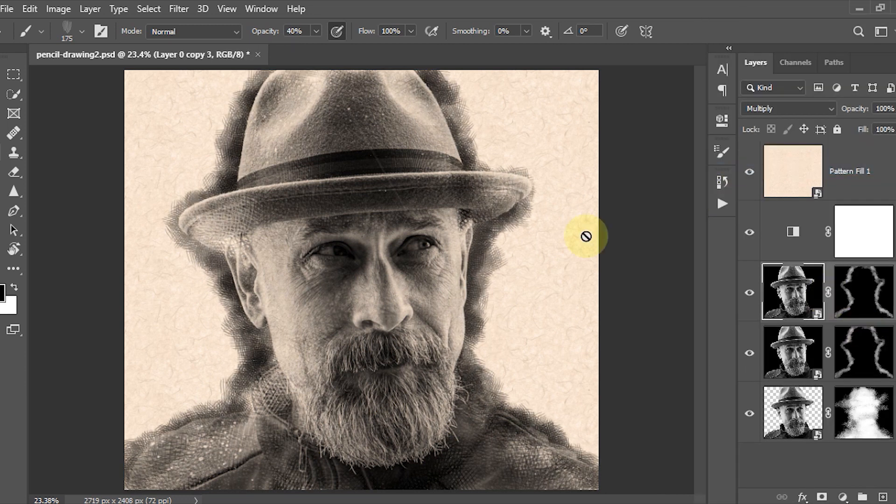
Step: Apply the Charcoal sketch filter to Layer 0 copy 3 with charcoal thickness 1, detail 5 and light/dark balance 10
click(176, 9)
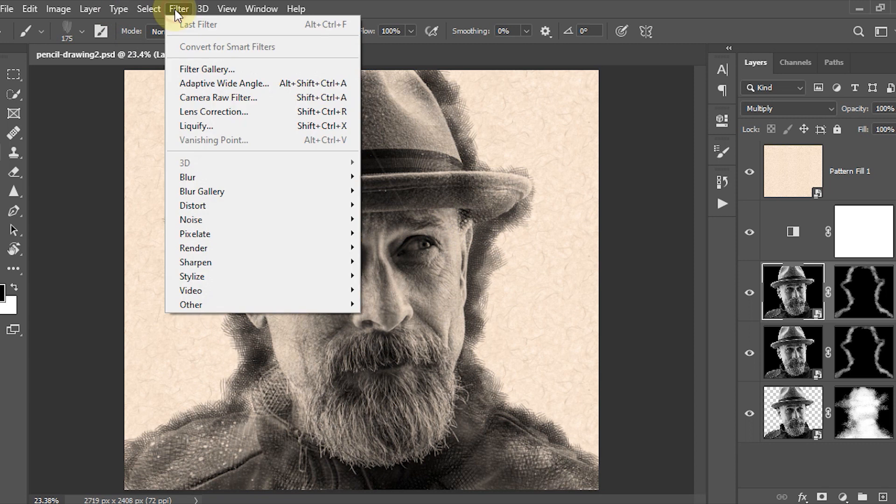
click(209, 71)
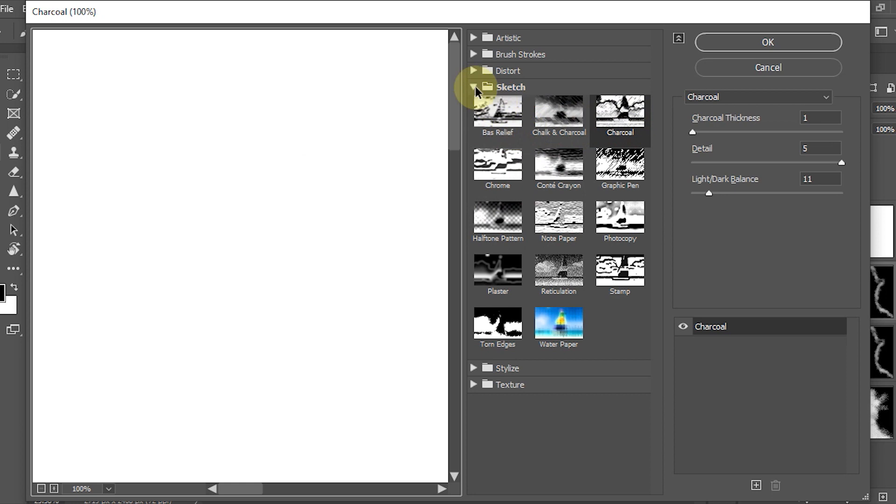
click(626, 121)
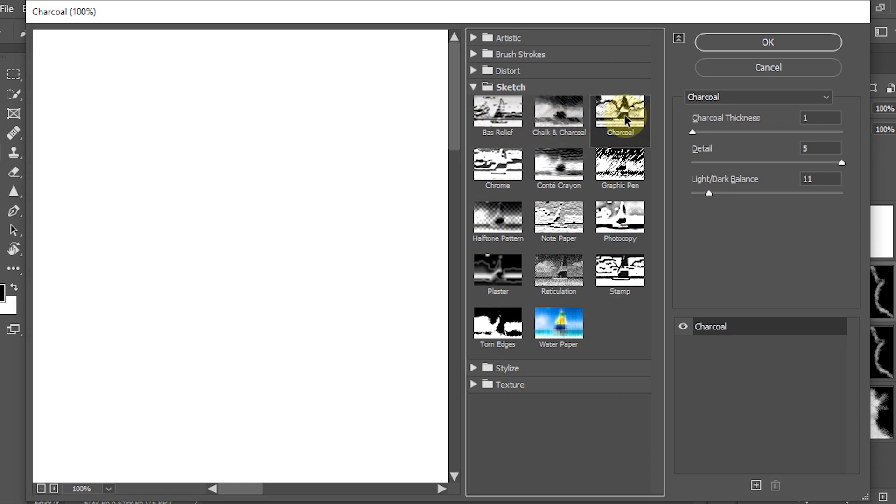
key(Tab)
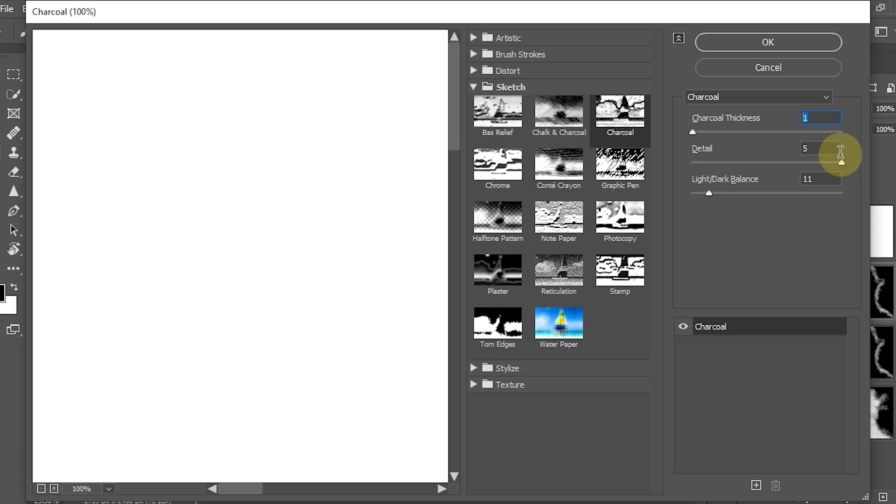
click(834, 150)
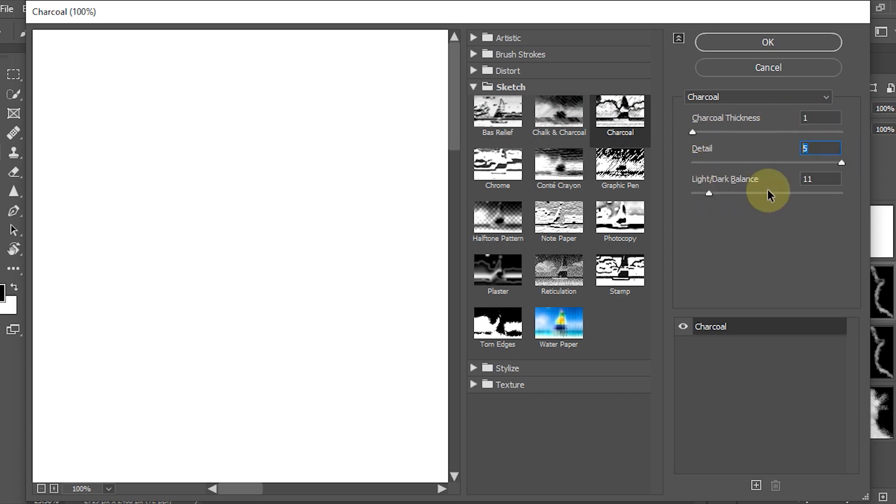
click(822, 180)
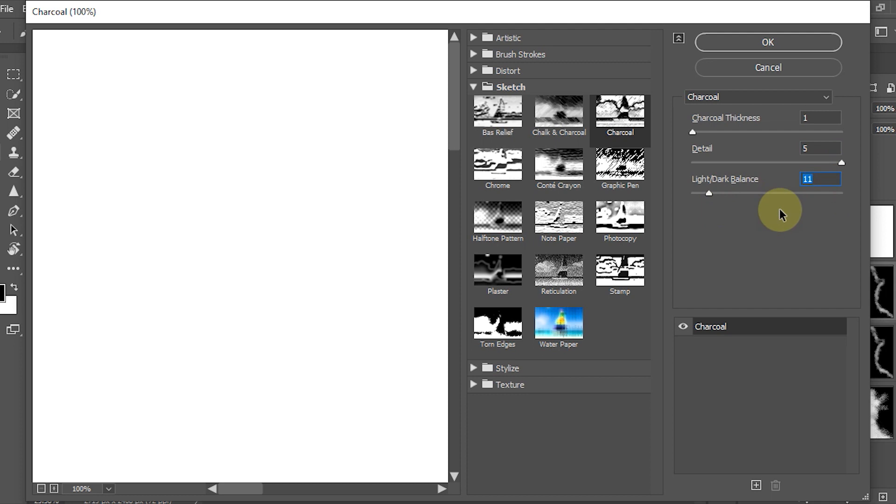
text(10)
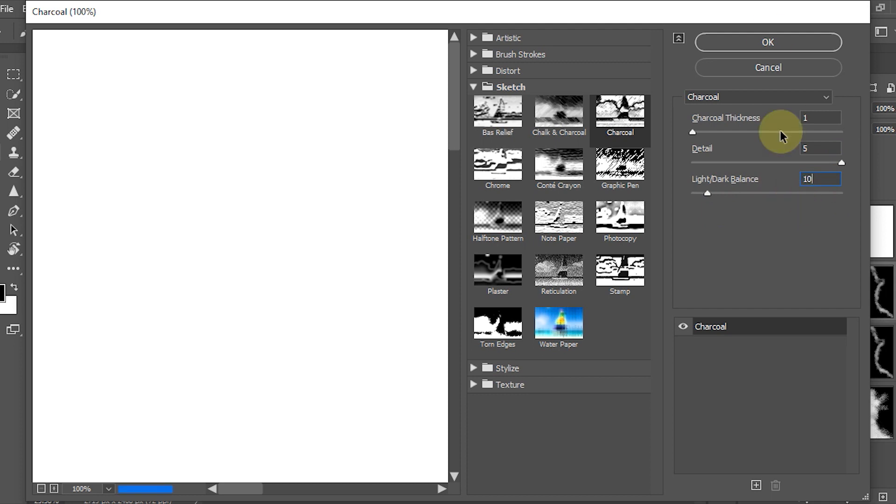
click(770, 42)
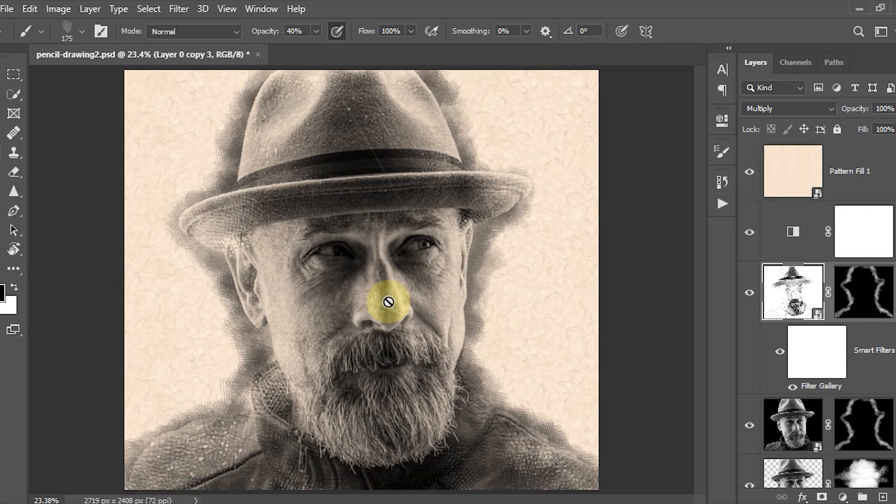
Step: Replace the Layer 0 copy 3 mask with a copy of the lowest visible portrait layer's mask and invert it
scroll(865, 405, down, 1)
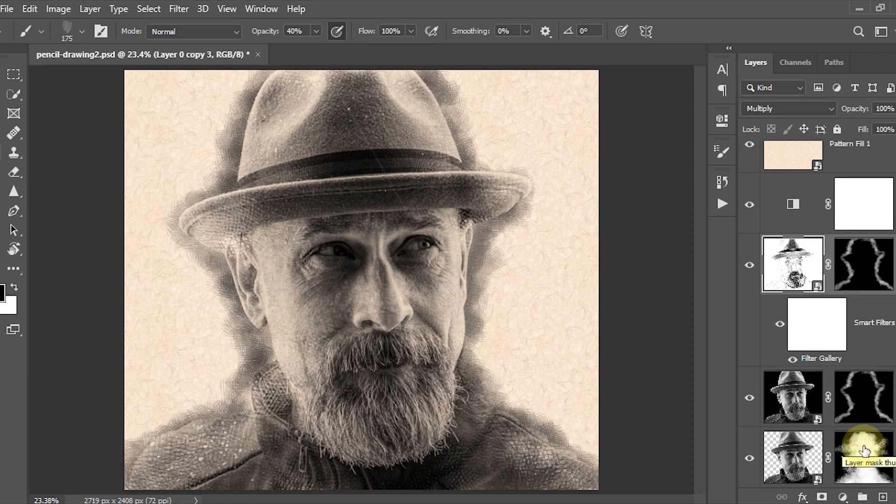
drag(864, 449, 867, 272)
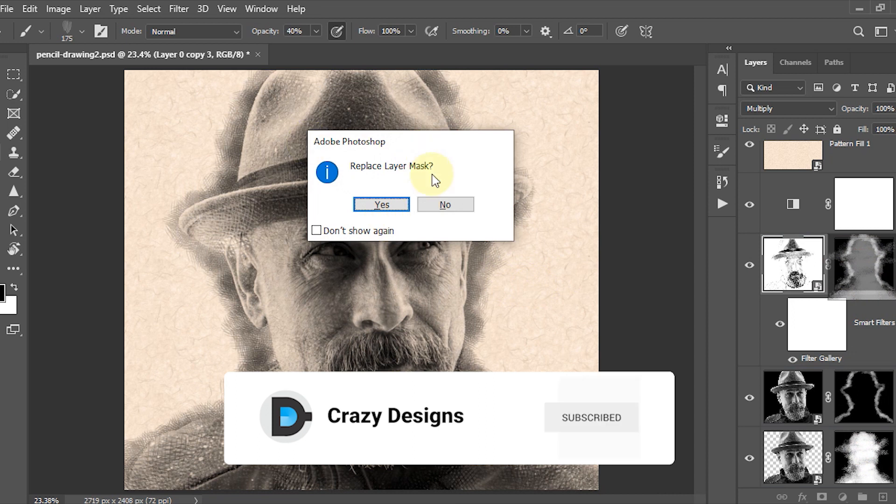
click(388, 207)
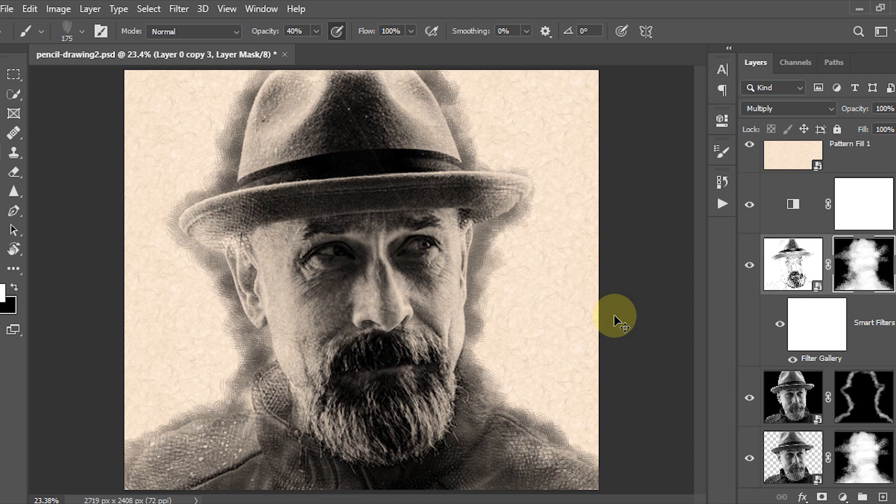
key(ctrl+i)
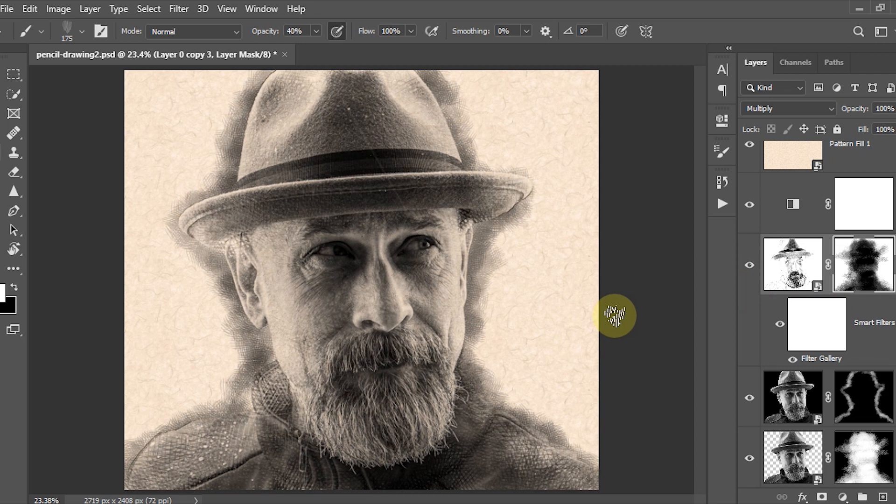
Step: Select the Layer 0 copy 3 image rather than its mask and open its blend mode choices
click(788, 266)
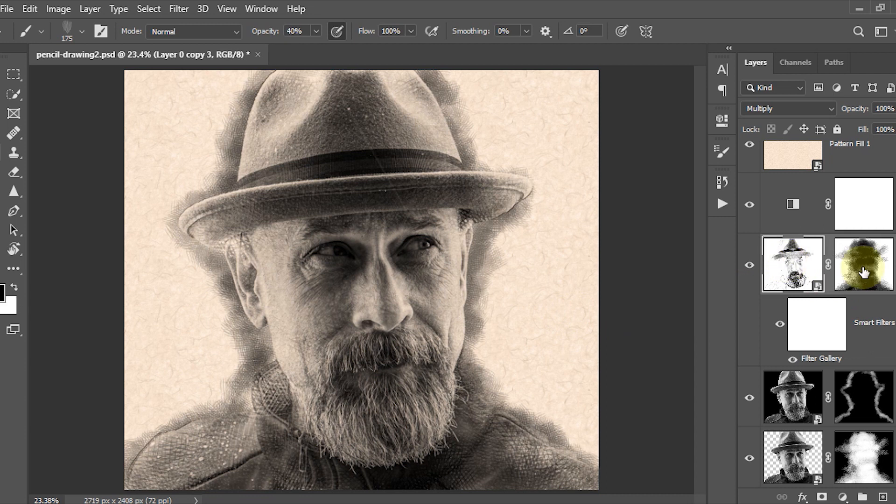
click(869, 270)
click(787, 265)
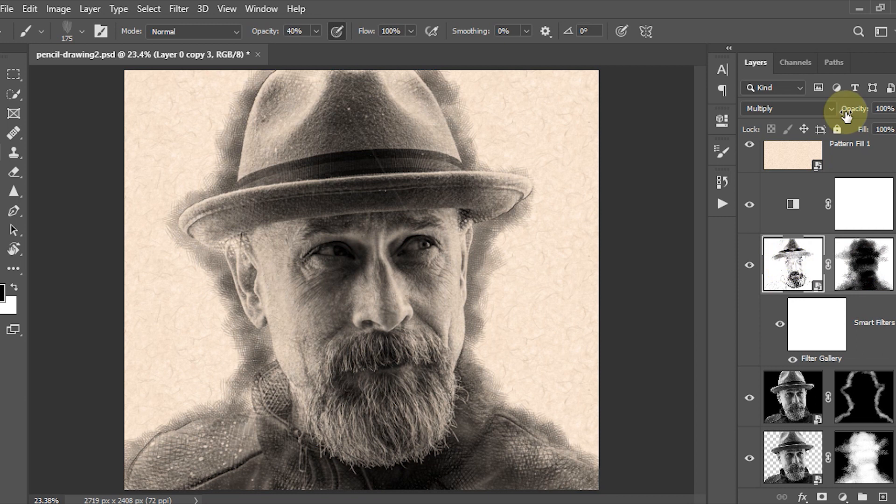
click(832, 109)
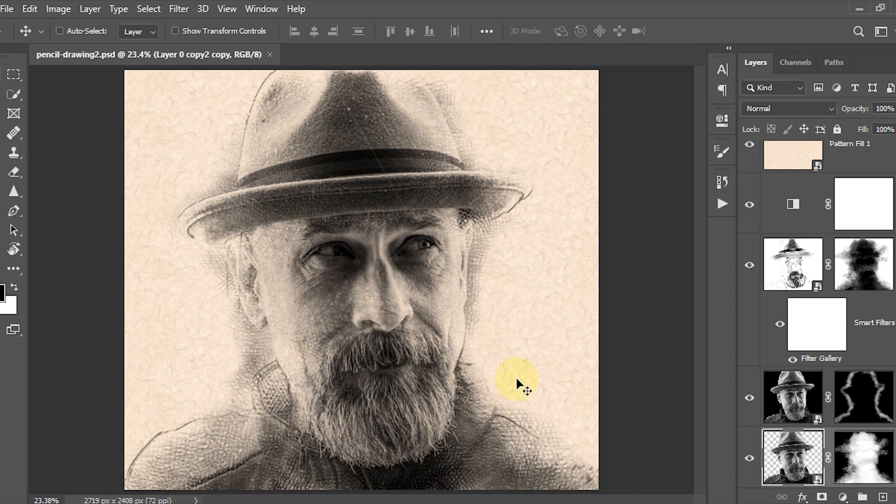
Step: Duplicate the Layer 0 copy2 copy portrait layer and set the duplicate's fill to 50%
key(ctrl)
key(ctrl+j)
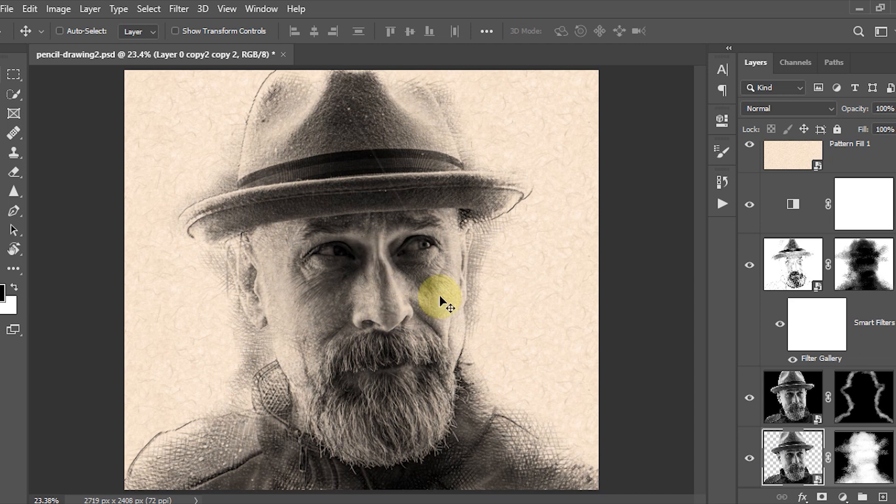
click(883, 108)
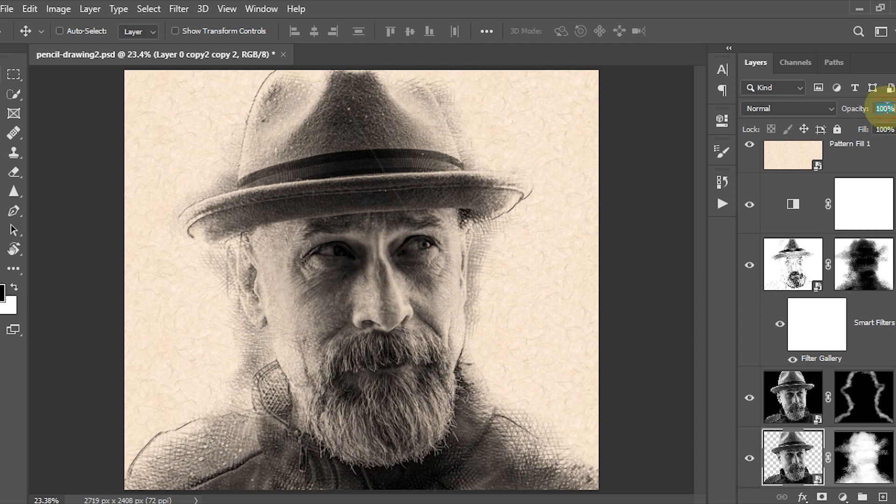
click(884, 129)
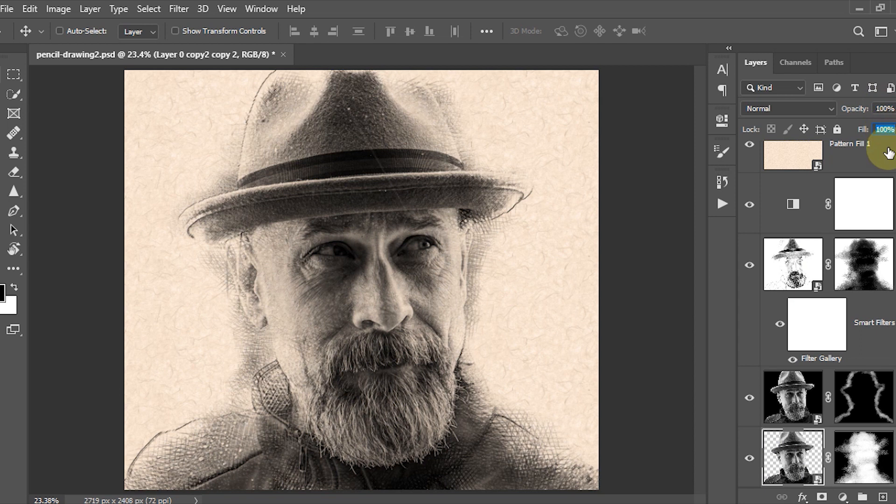
text(50)
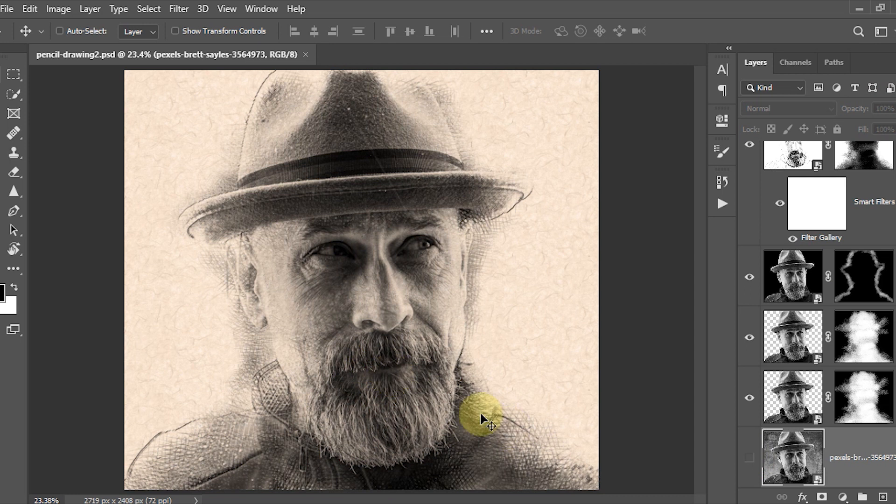
Step: Compare the original photo alone with the finished drawing by isolating the photo layer and restoring the other layers
alt+click(750, 461)
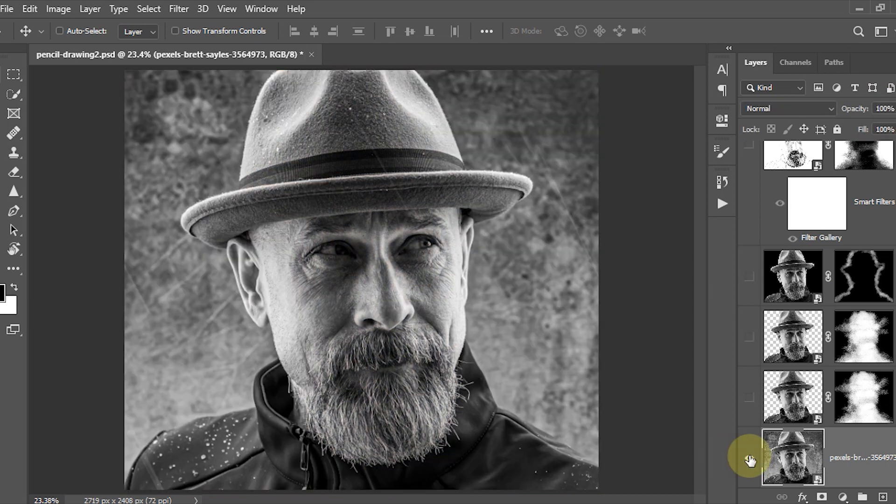
alt+click(750, 461)
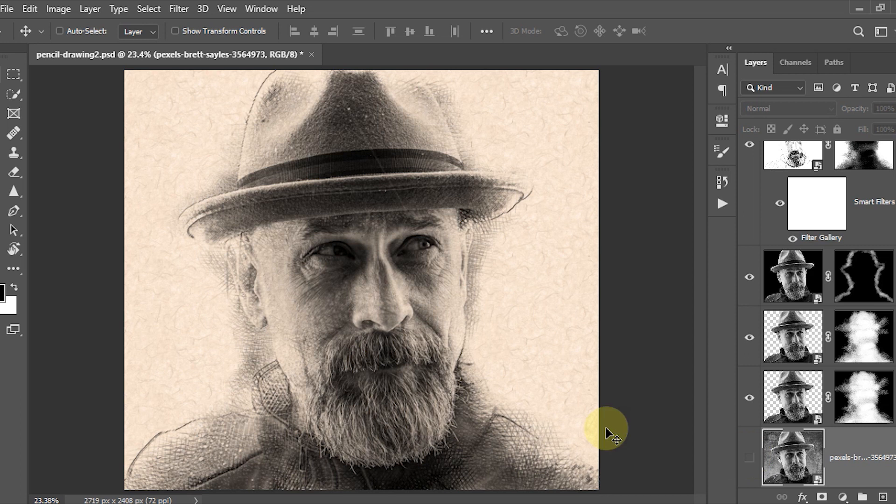